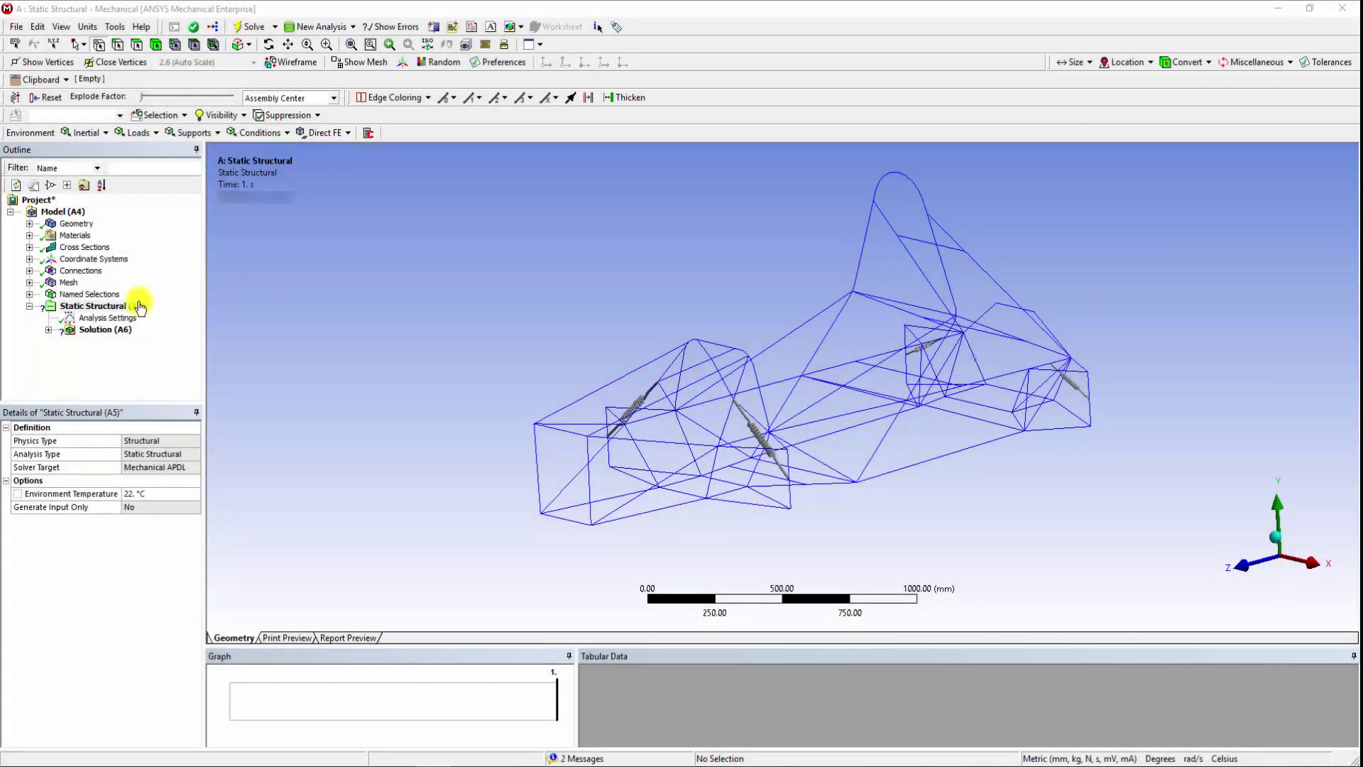
Rename the Static Structural (A5) analysis branch to 'Torsion Test'
click(128, 306)
right_click(127, 306)
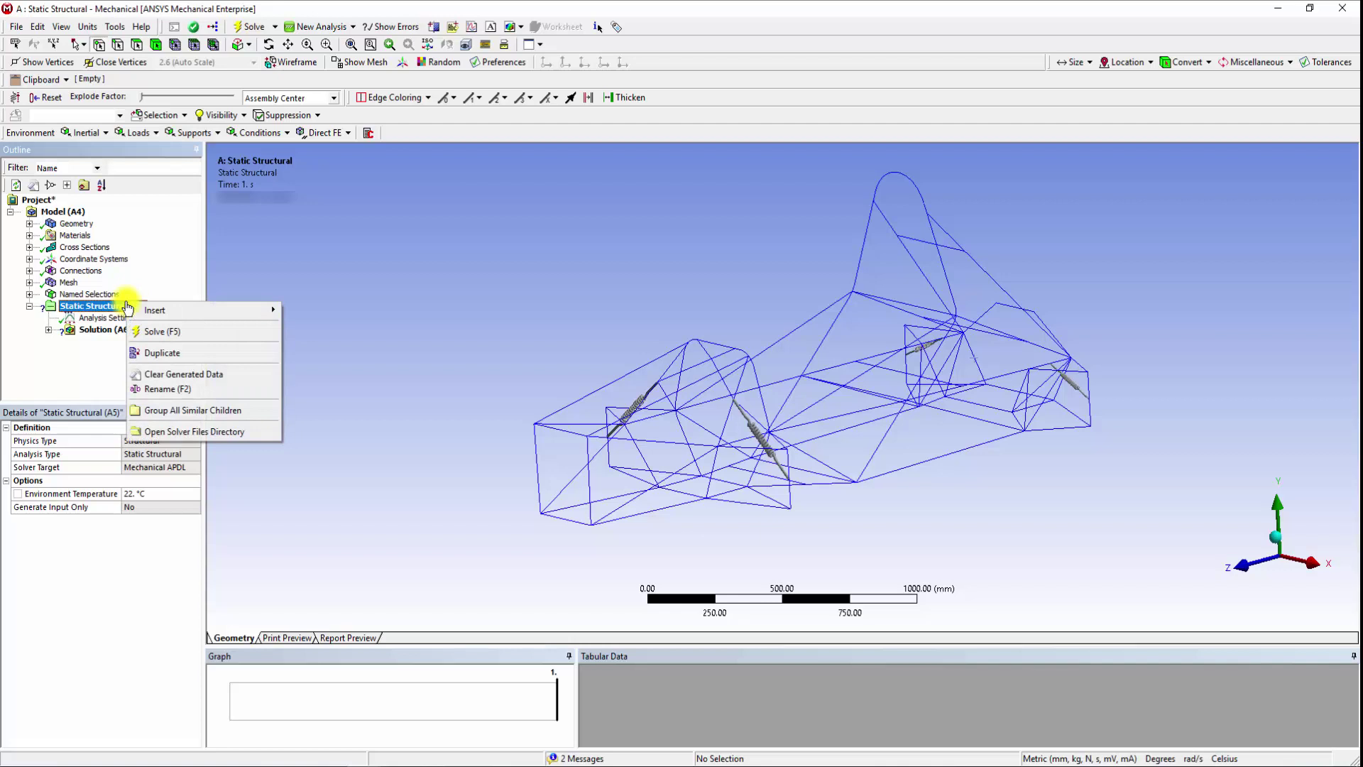
click(159, 388)
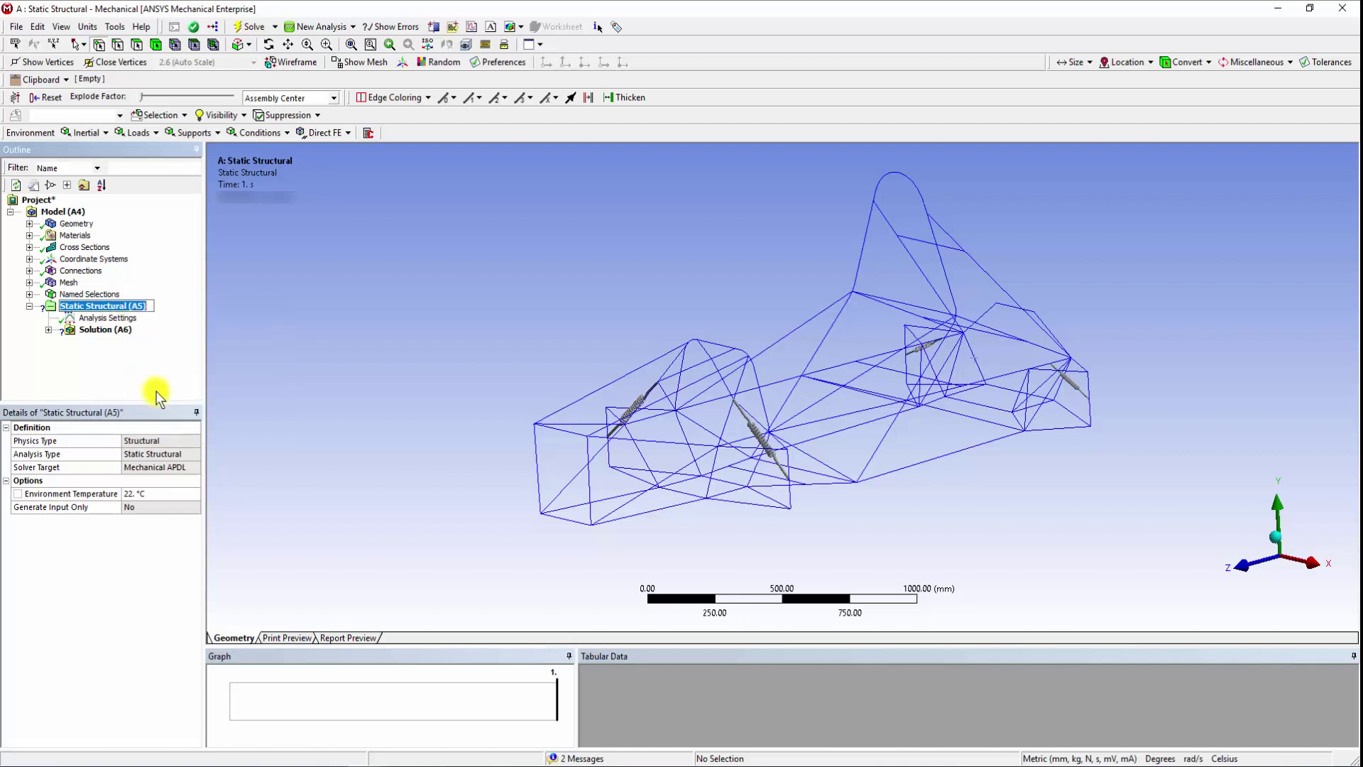
text(Torsion Test)
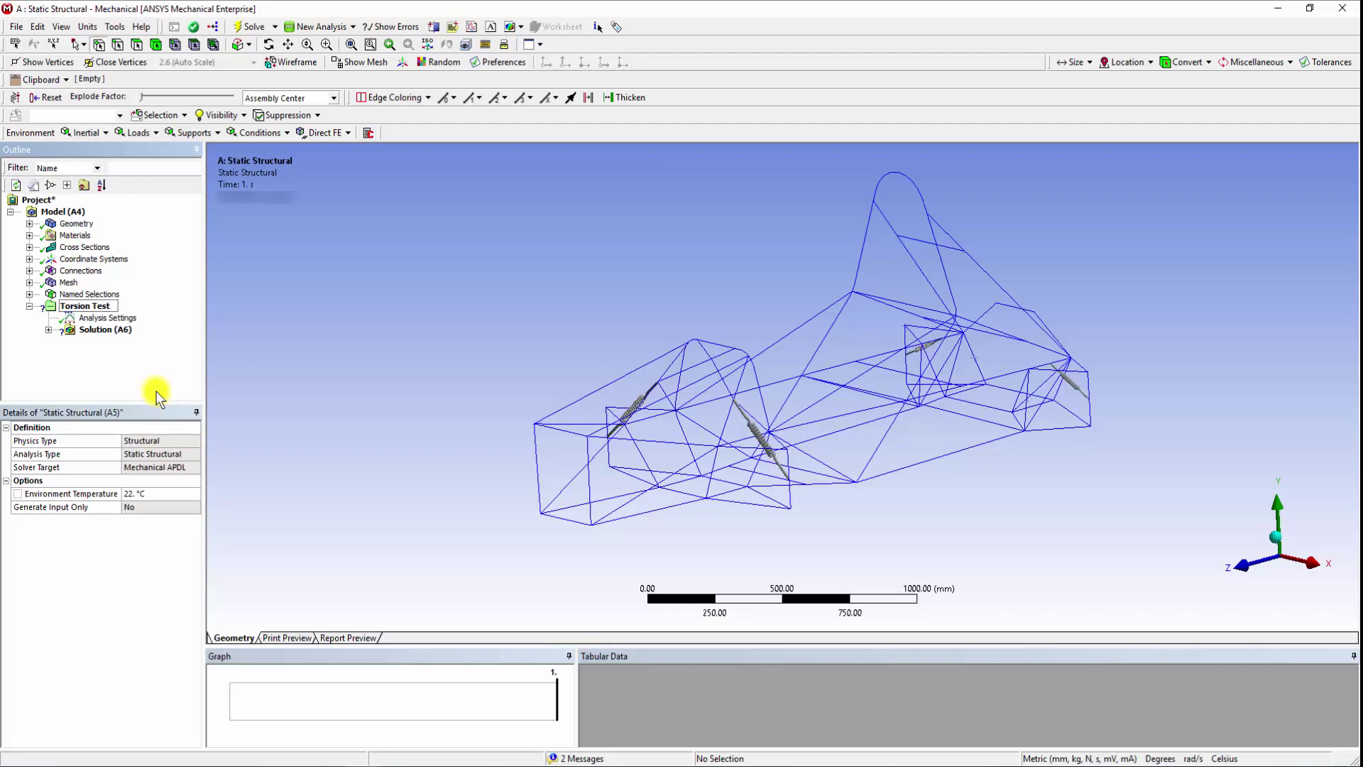
key(Return)
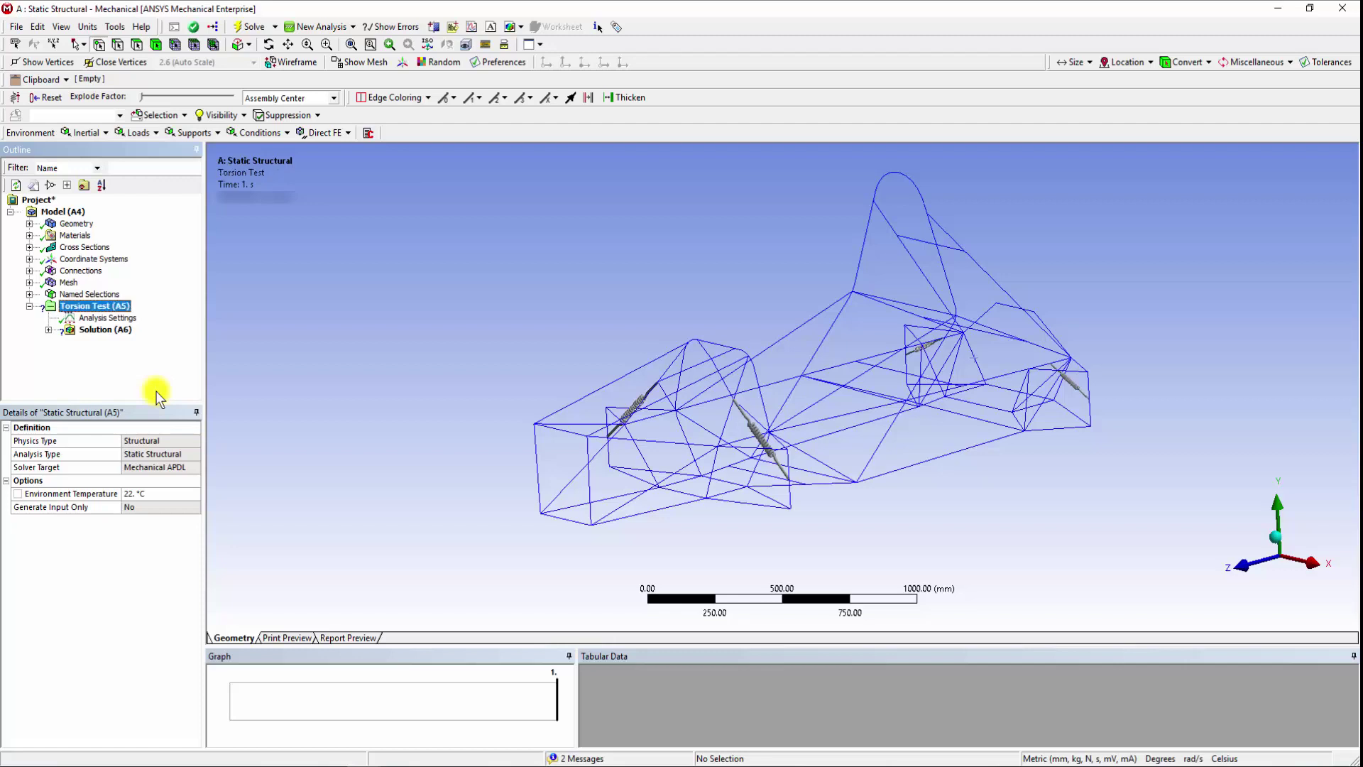
mouse_move(594, 432)
middle_down()
mouse_move(609, 439)
mouse_move(593, 420)
middle_up()
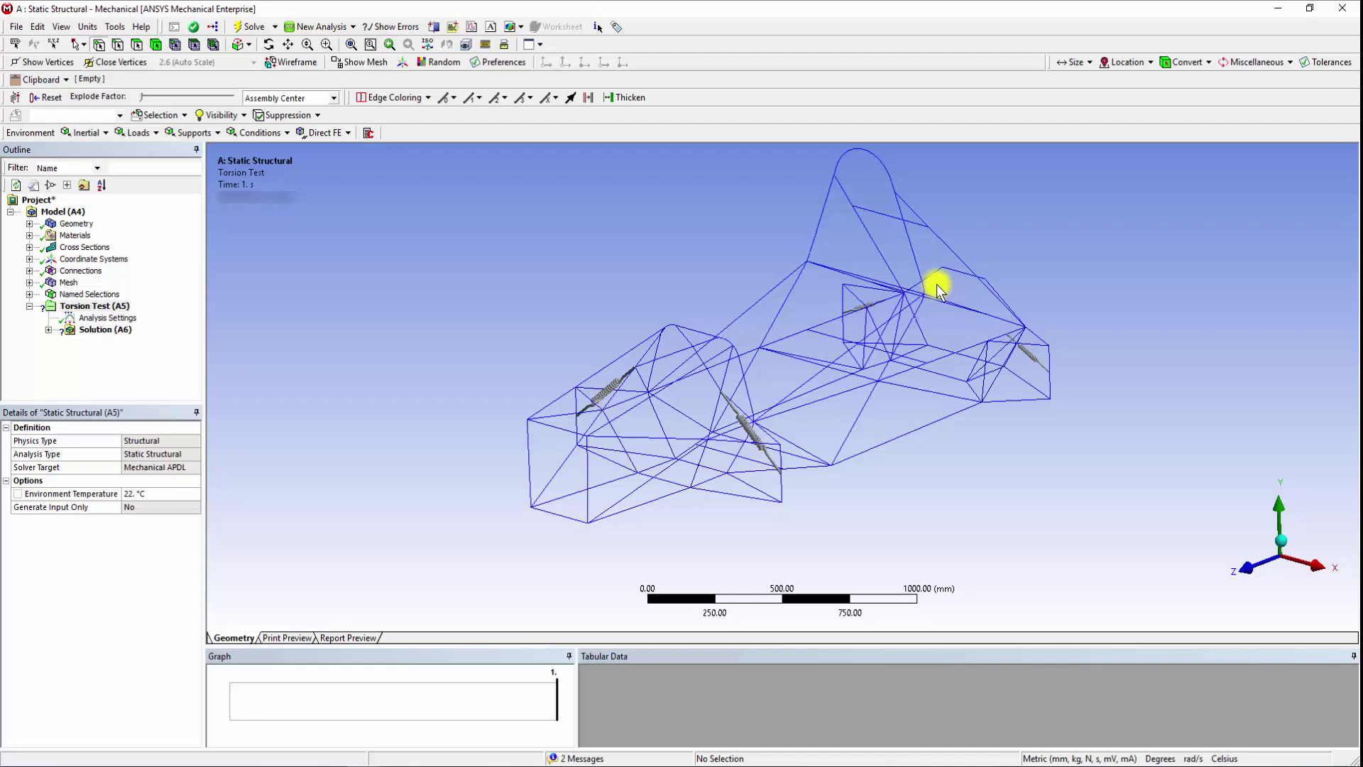
Insert a Remote Force on Torsion Test, scoped to the two vertical frame edges
right_click(117, 307)
mouse_move(139, 319)
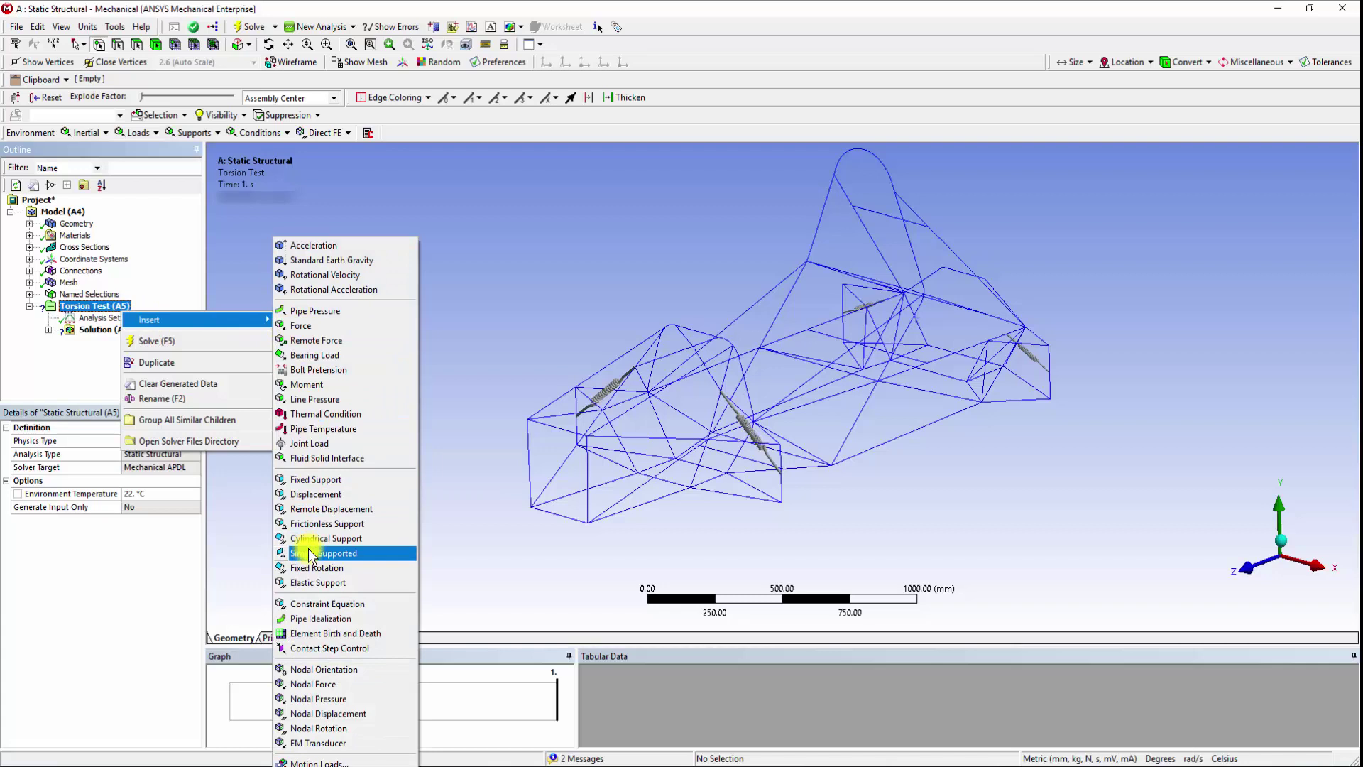
click(364, 345)
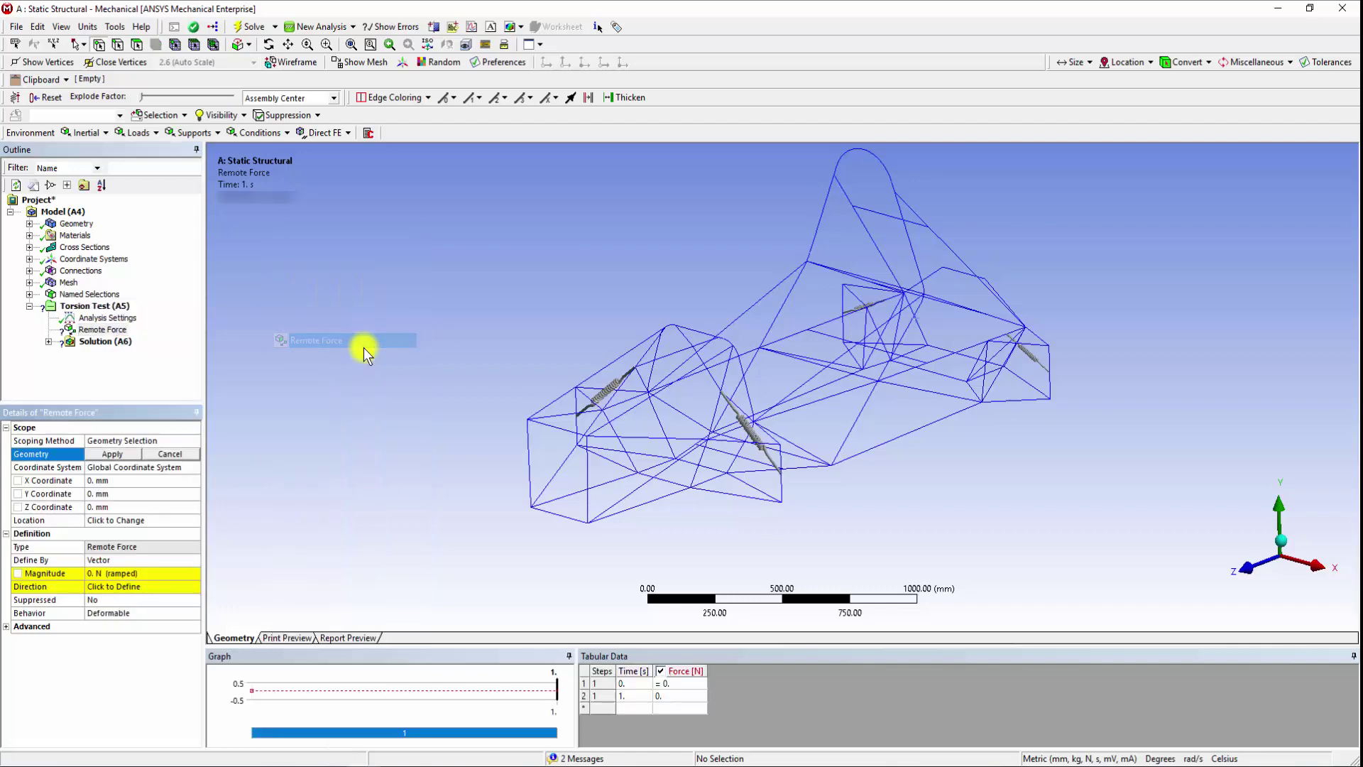
middle_drag(715, 478, 854, 420)
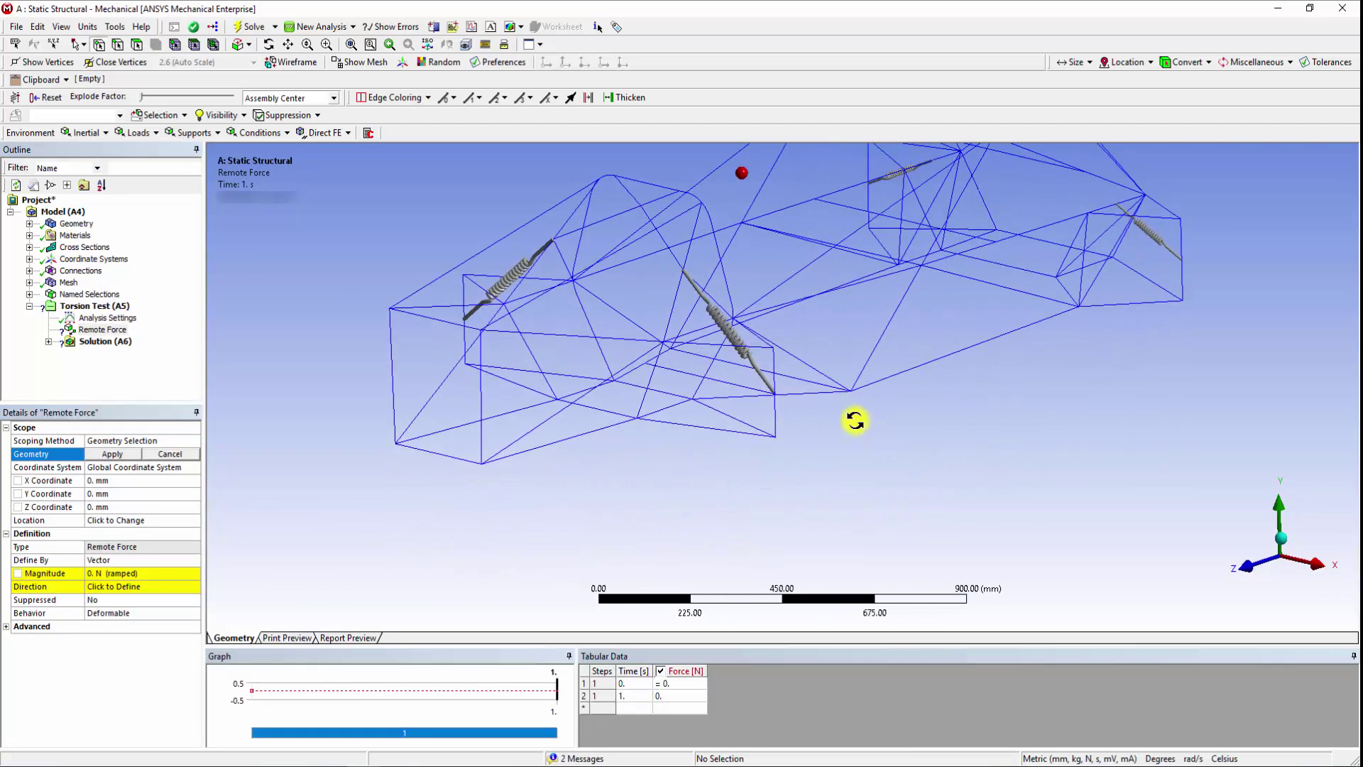
click(118, 44)
click(778, 410)
ctrl+click(778, 381)
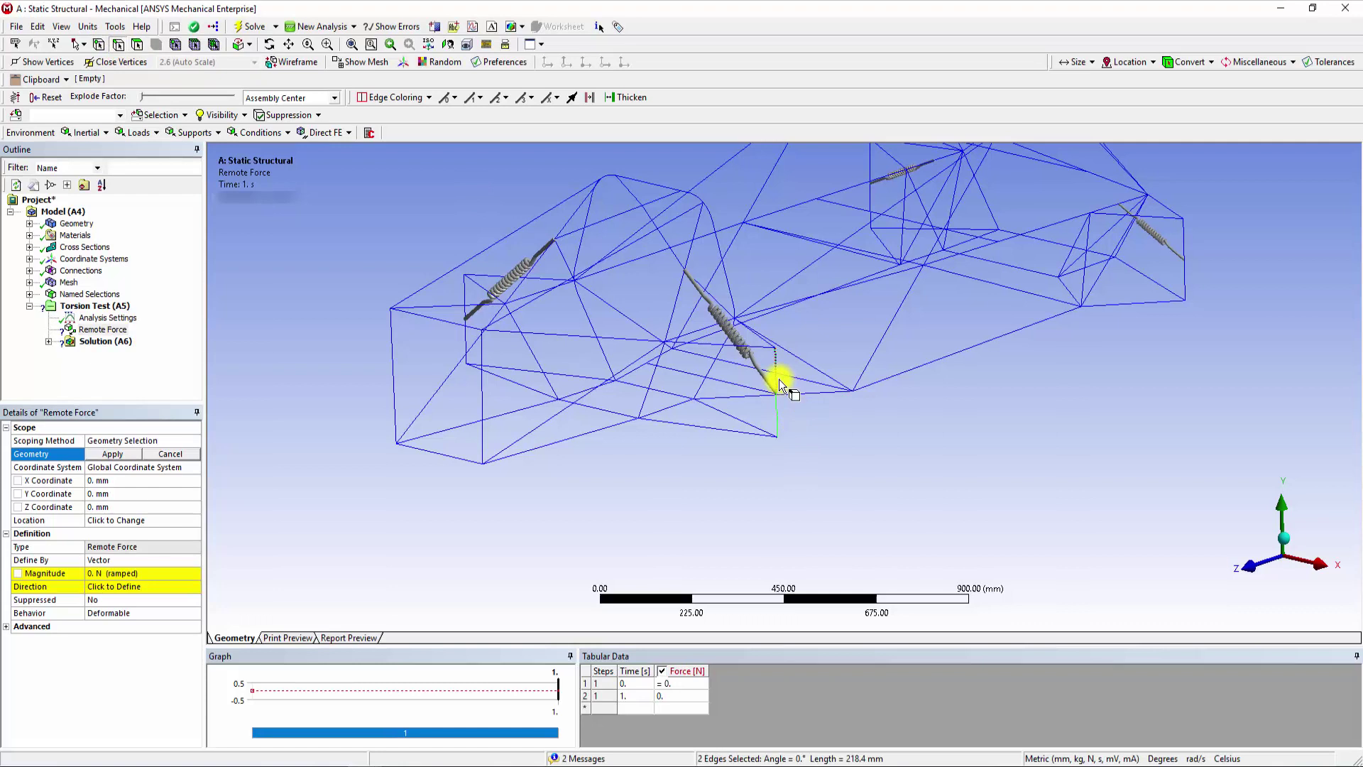
click(113, 454)
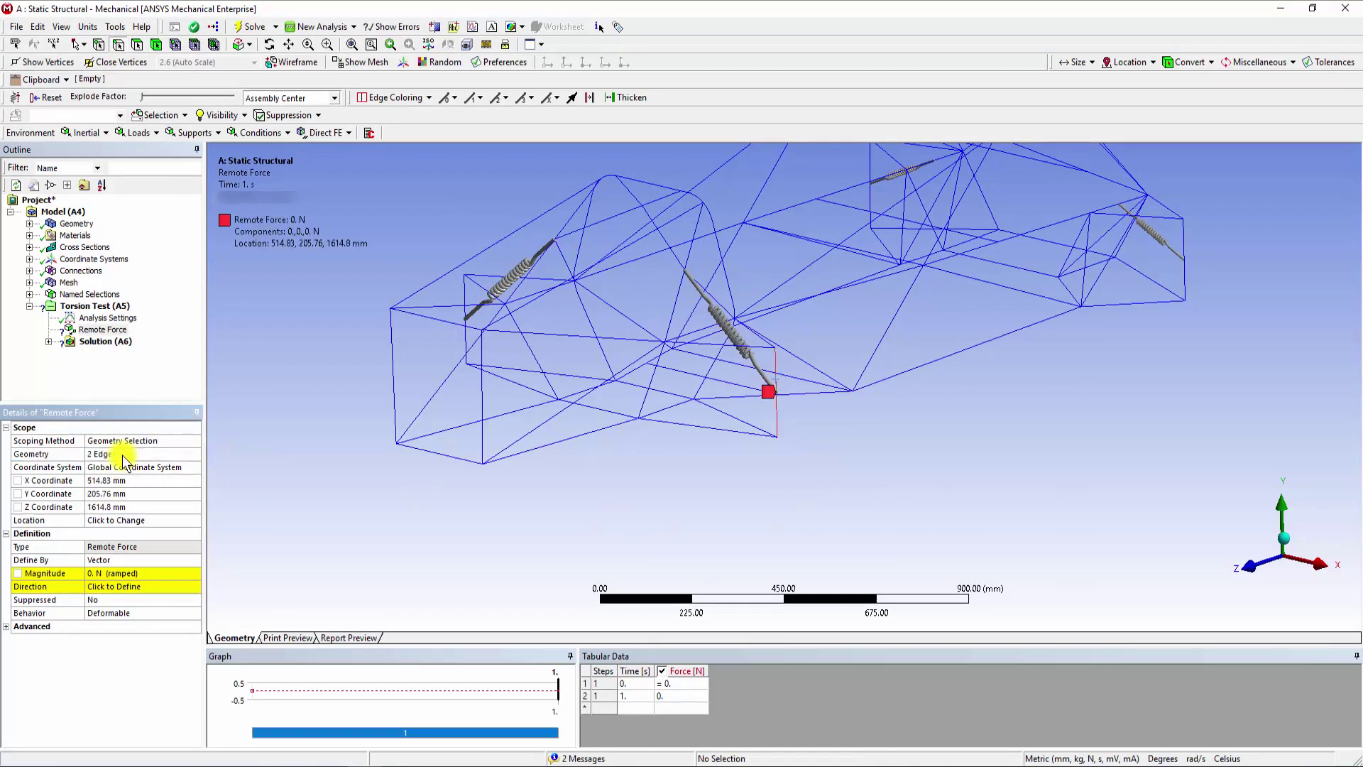
Set the force's Y coordinate to 0 mm and define it by components with Y = 1500 N
click(125, 493)
text(0)
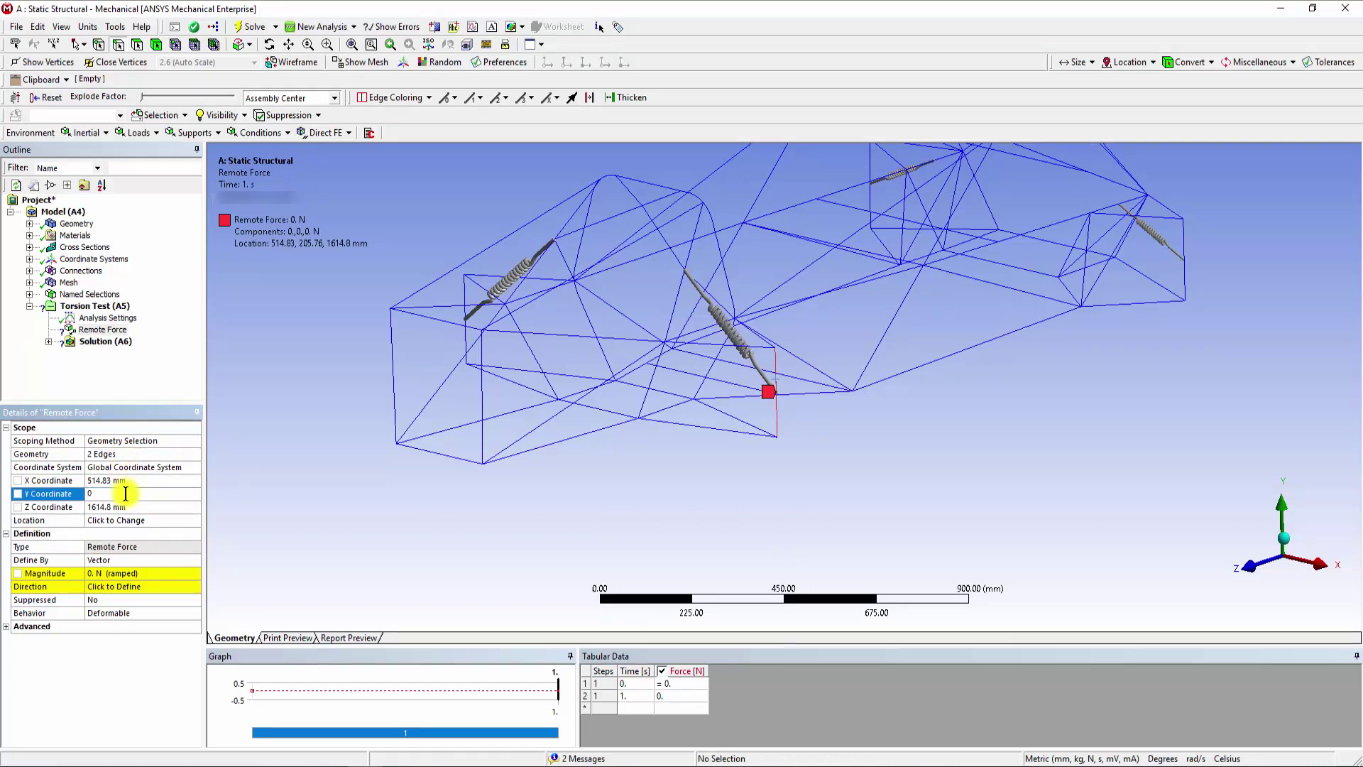
key(Return)
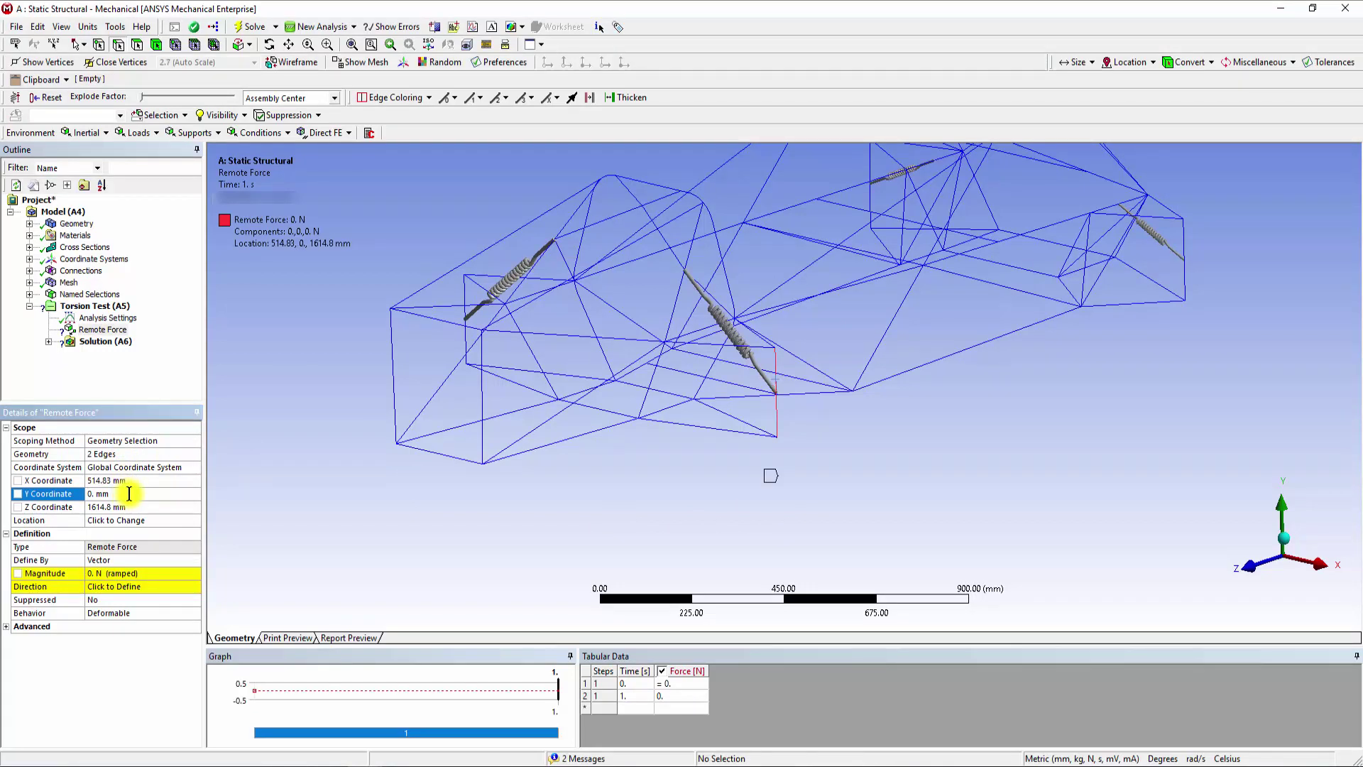
click(136, 562)
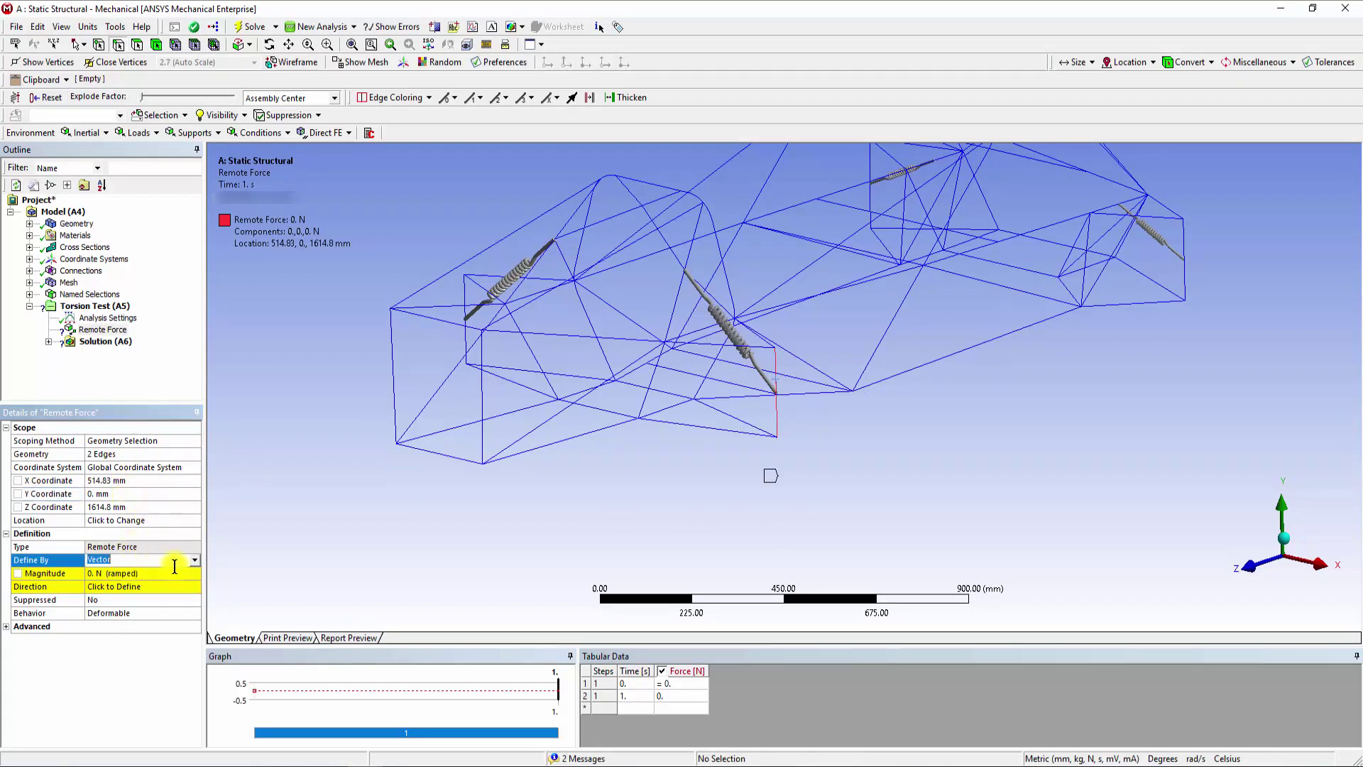
click(194, 564)
click(184, 571)
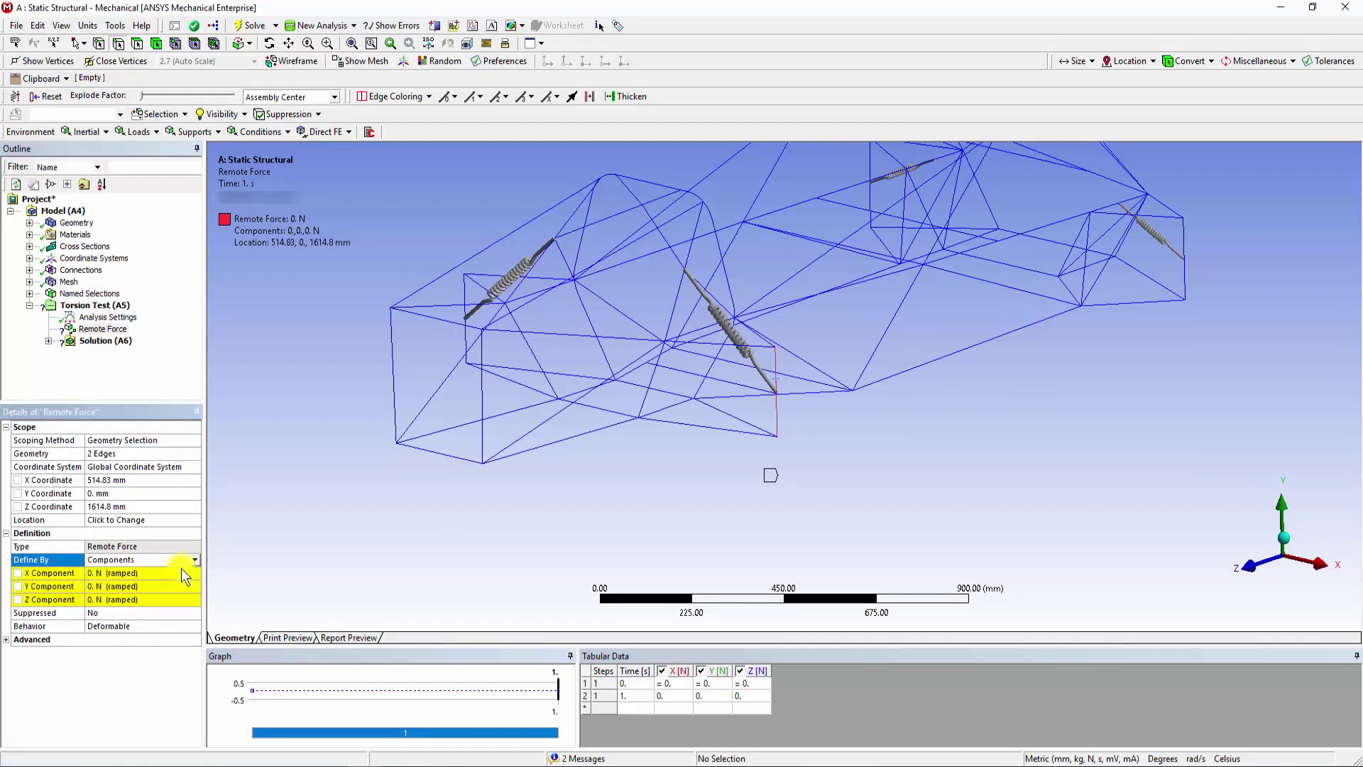
click(152, 585)
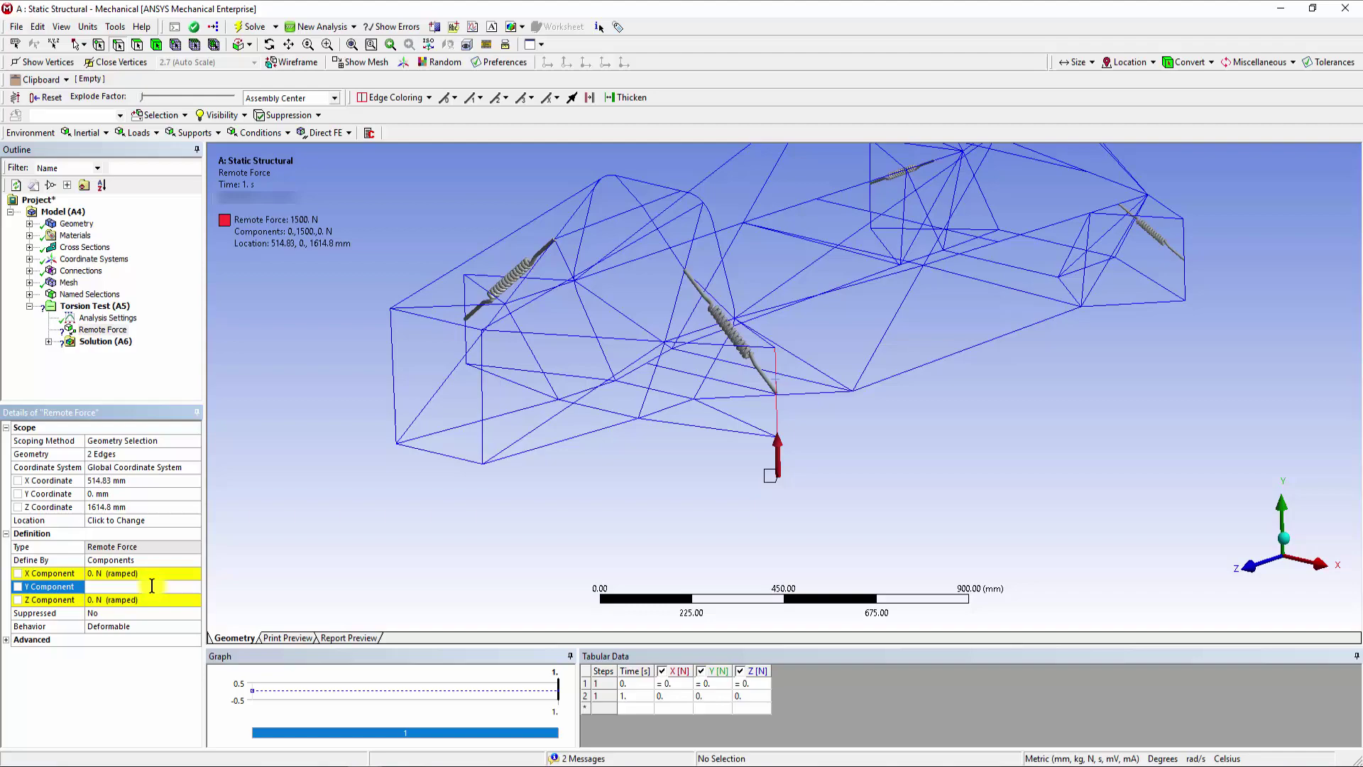
text(1500)
key(Return)
middle_drag(551, 502, 817, 516)
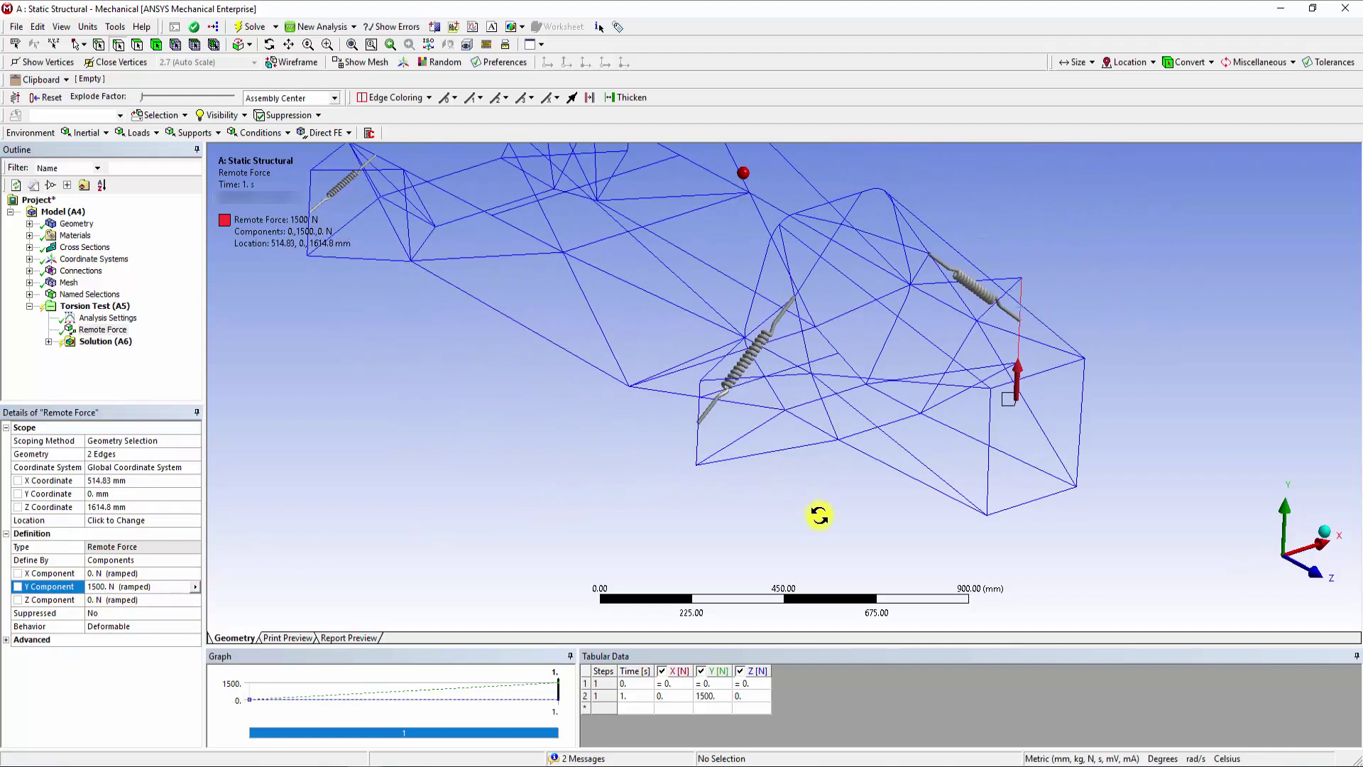
Insert Remote Force 2 on the vertical edge near the spring end as a downward 1500 N load
click(109, 305)
right_click(113, 307)
mouse_move(157, 316)
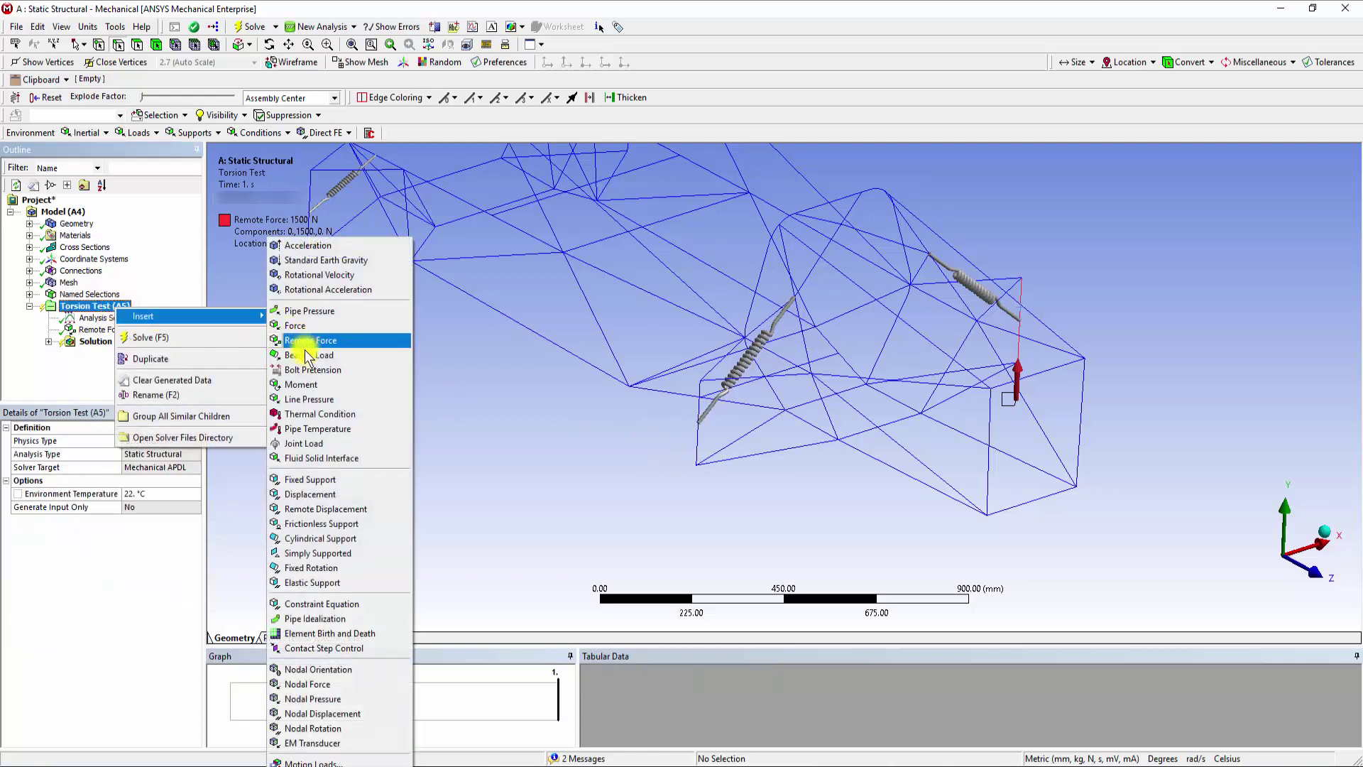
click(312, 342)
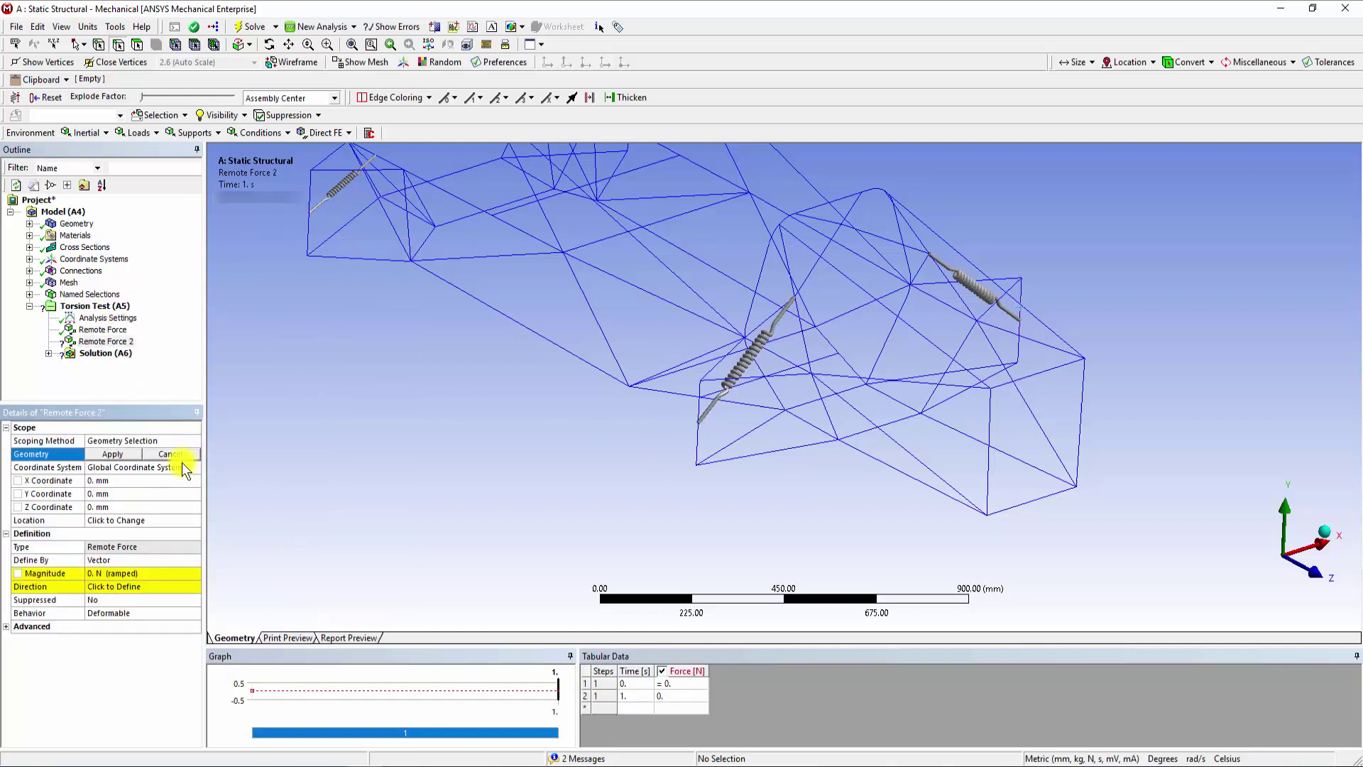
click(699, 439)
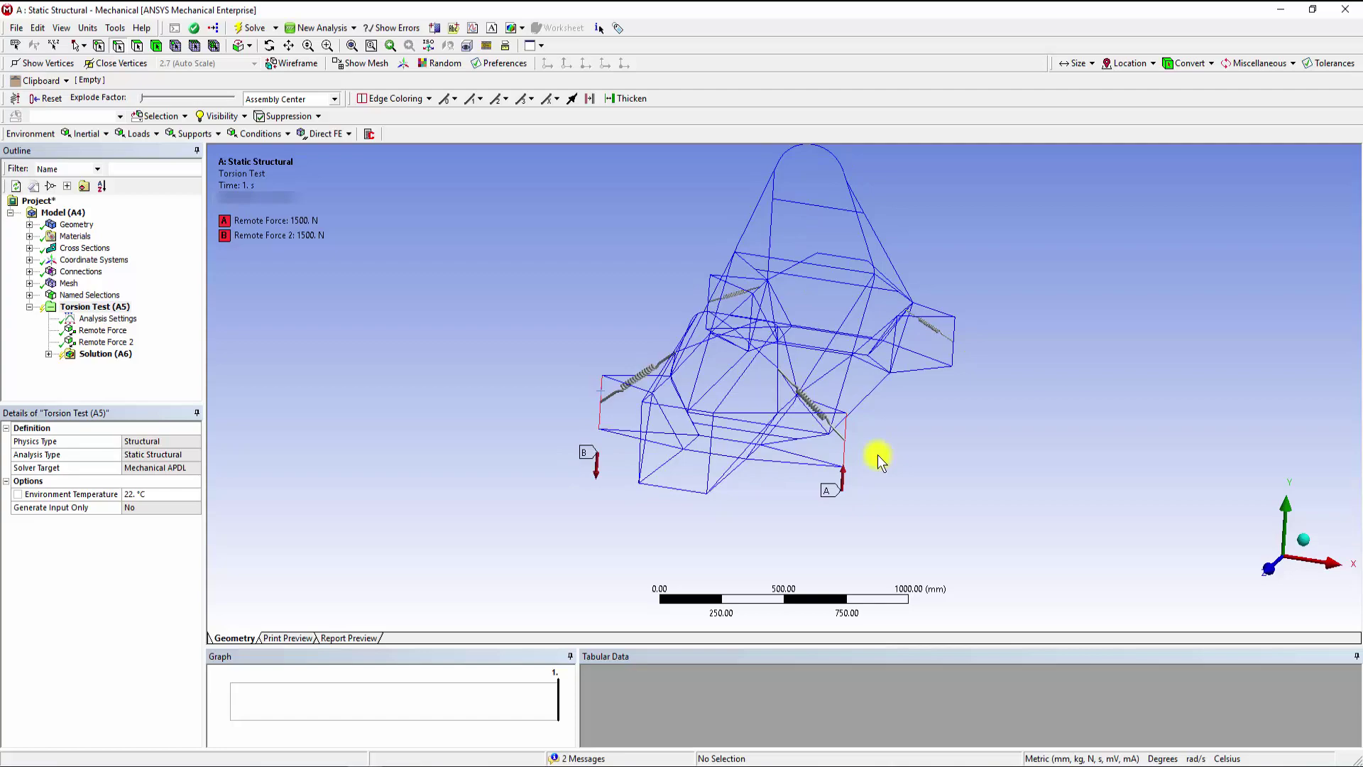
middle_drag(877, 454, 787, 415)
scroll(957, 452, up, 3)
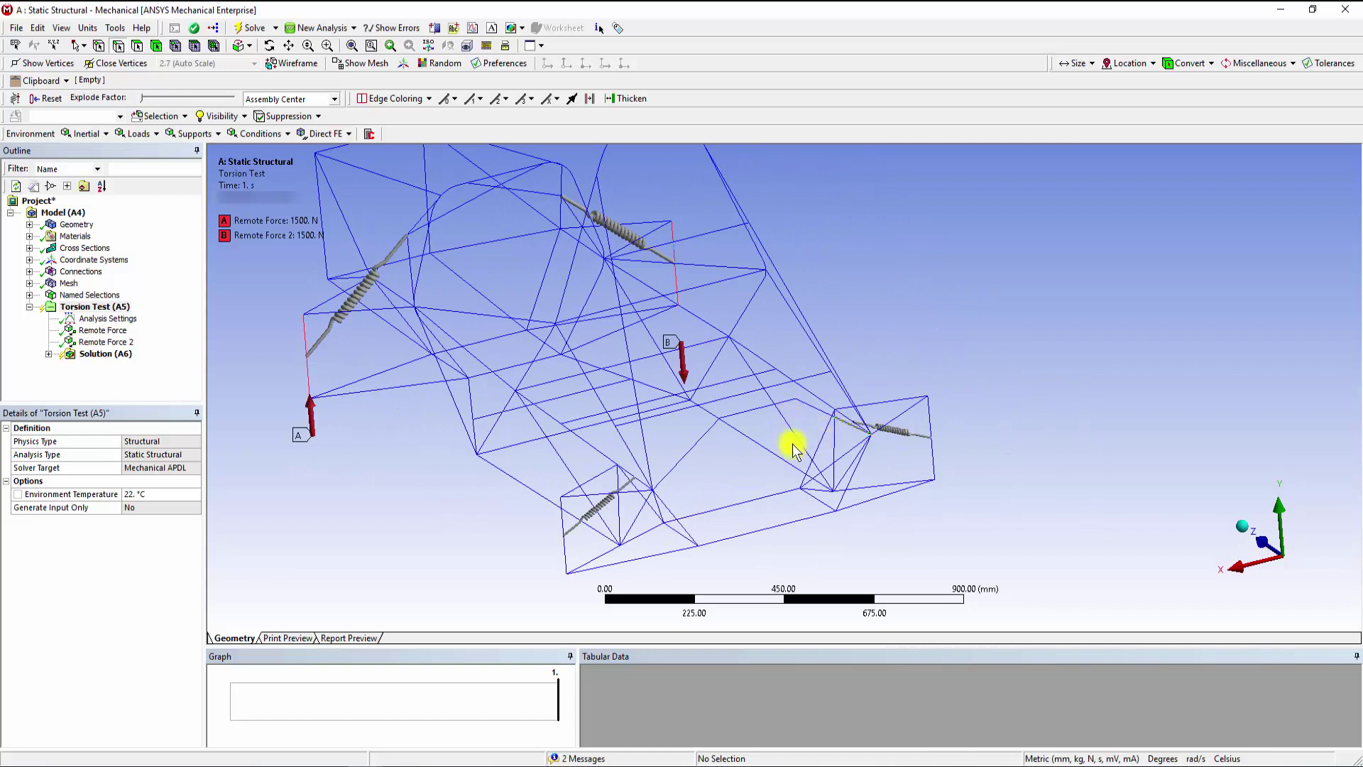
Insert a Simply Supported constraint on Torsion Test, applied to four frame vertices
right_click(109, 307)
mouse_move(142, 312)
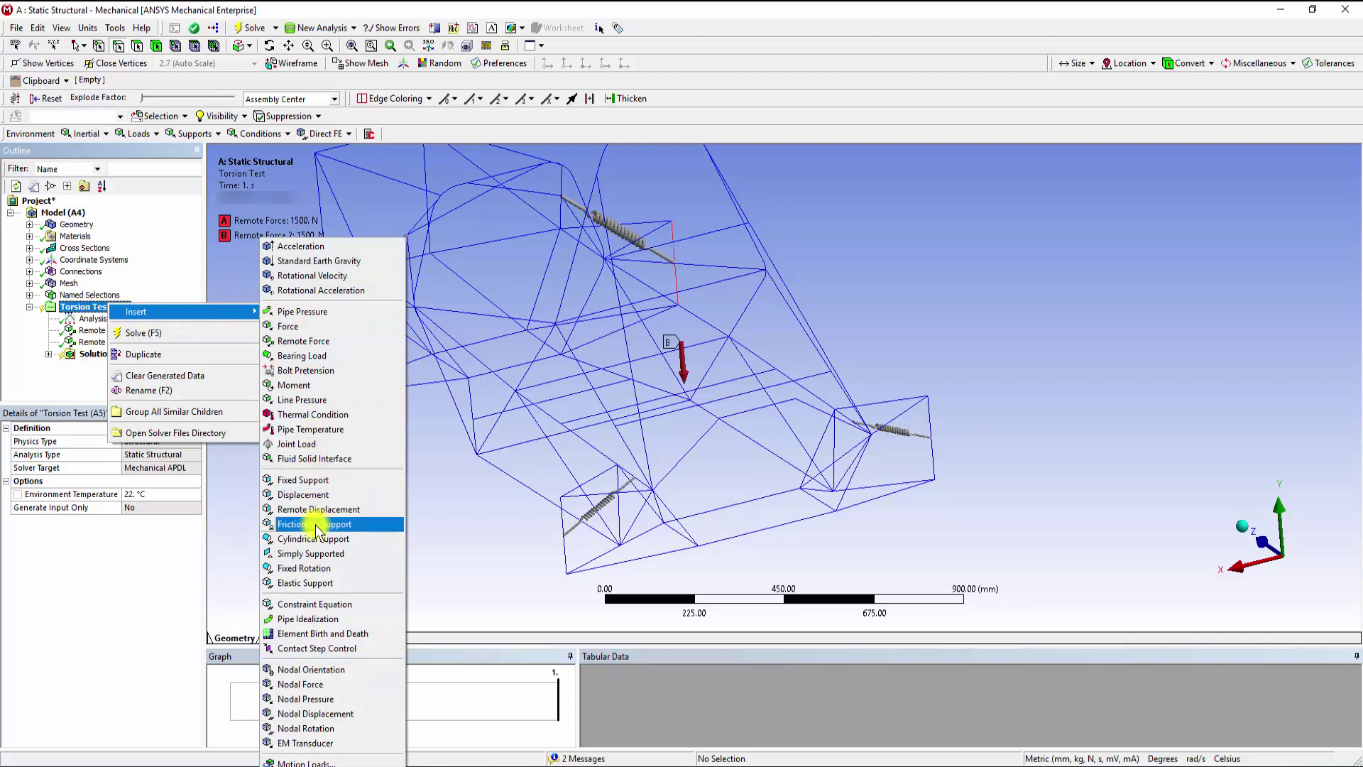
click(316, 551)
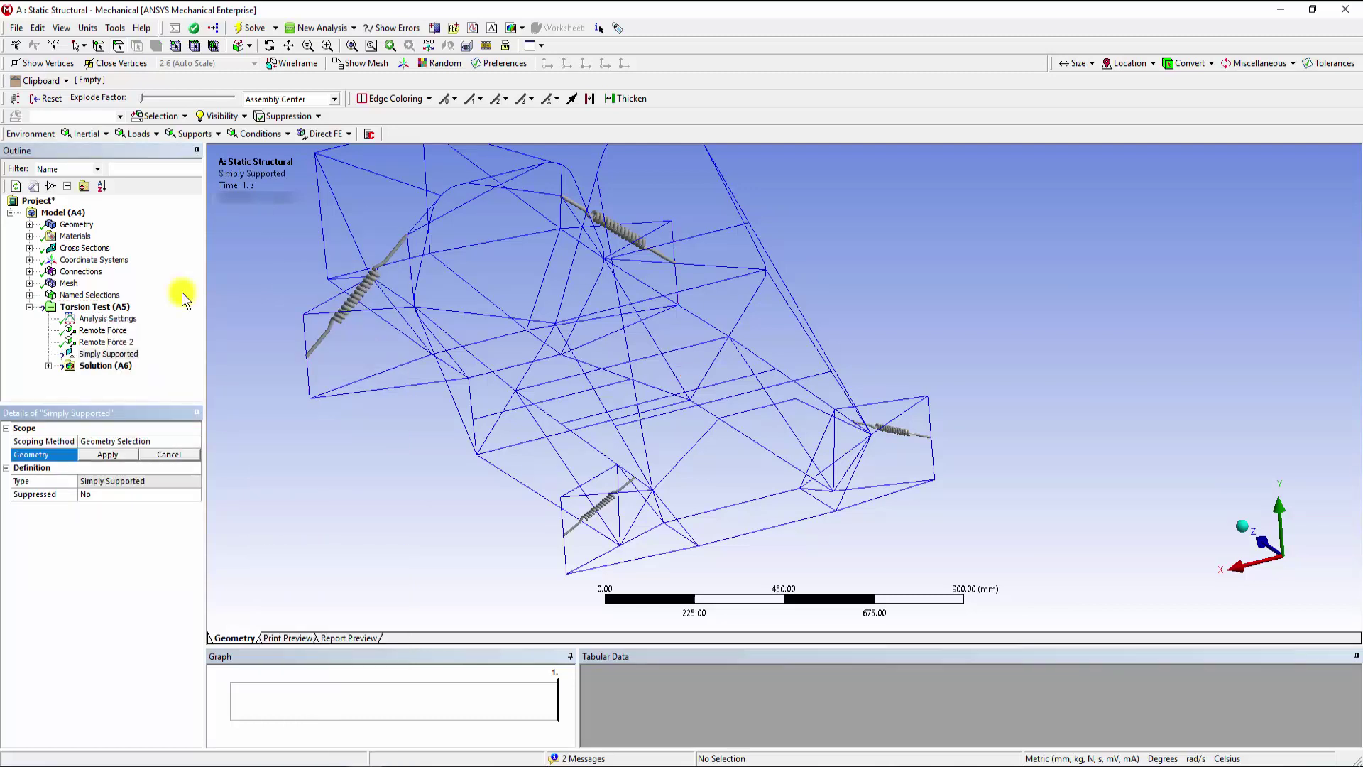
scroll(806, 500, up, 5)
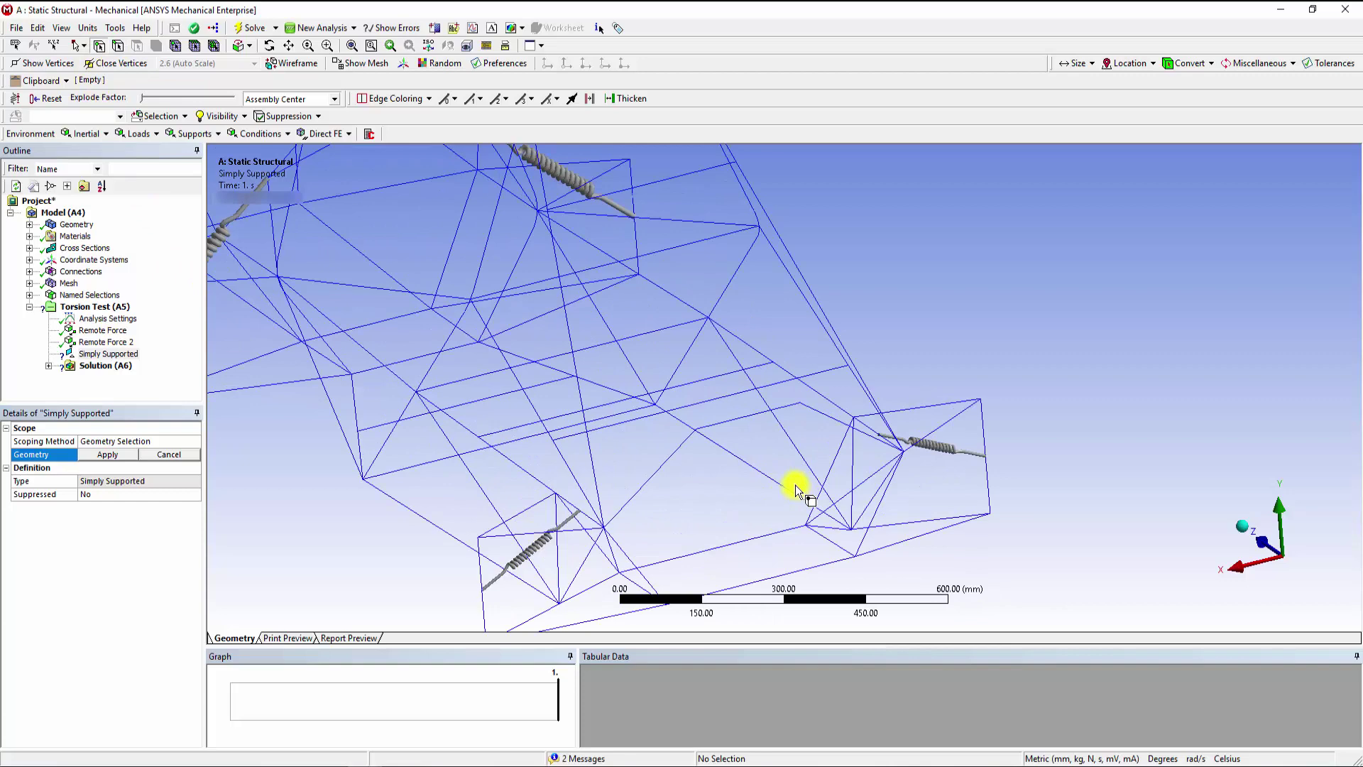
ctrl+middle_drag(800, 434, 774, 437)
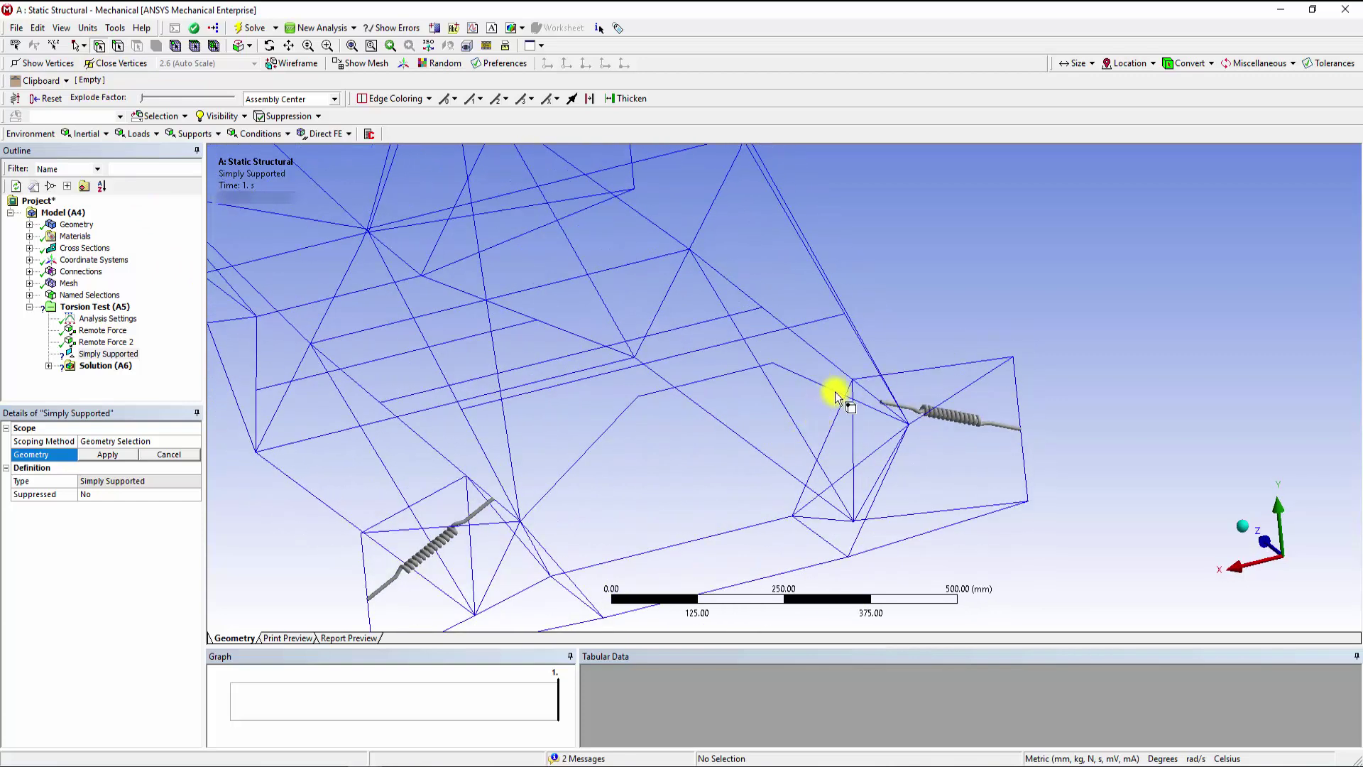
click(838, 392)
ctrl+middle_drag(578, 462, 603, 328)
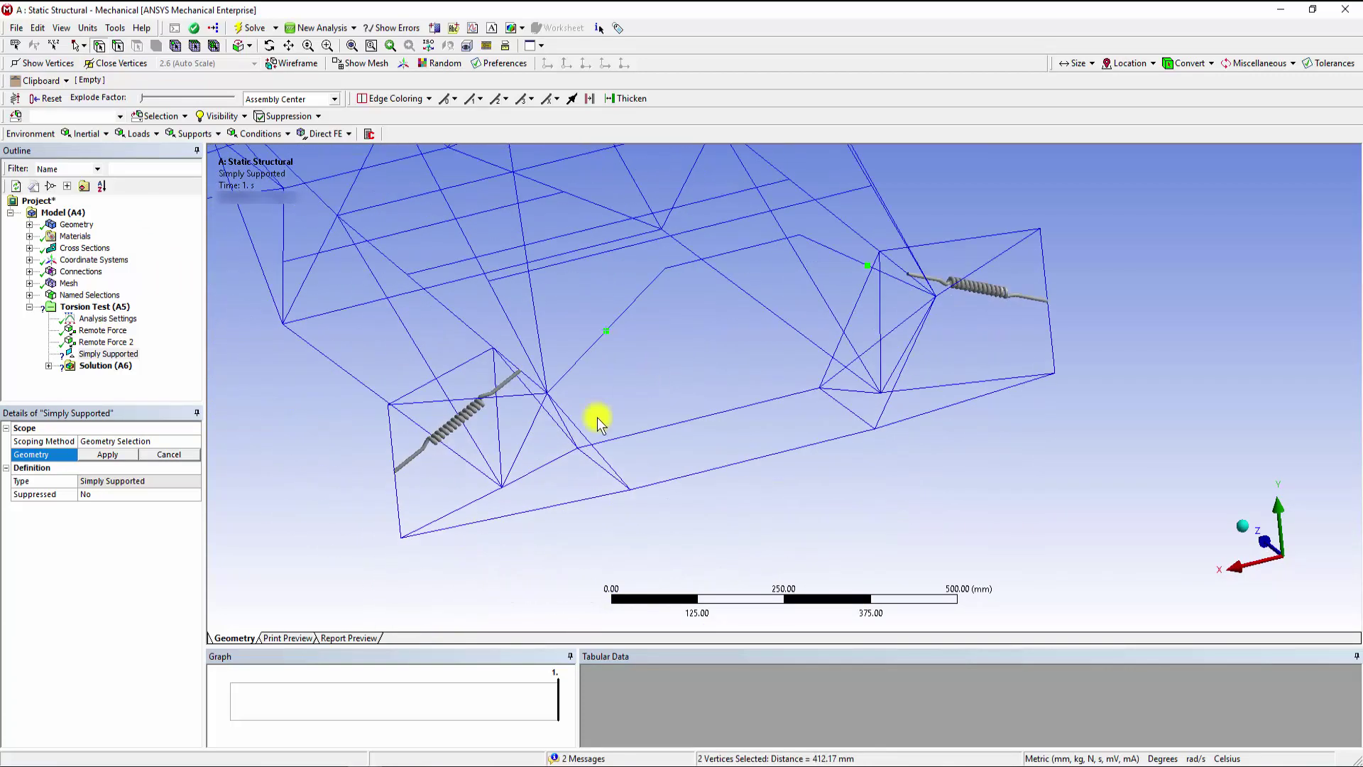
ctrl+click(606, 331)
ctrl+click(589, 441)
ctrl+click(905, 362)
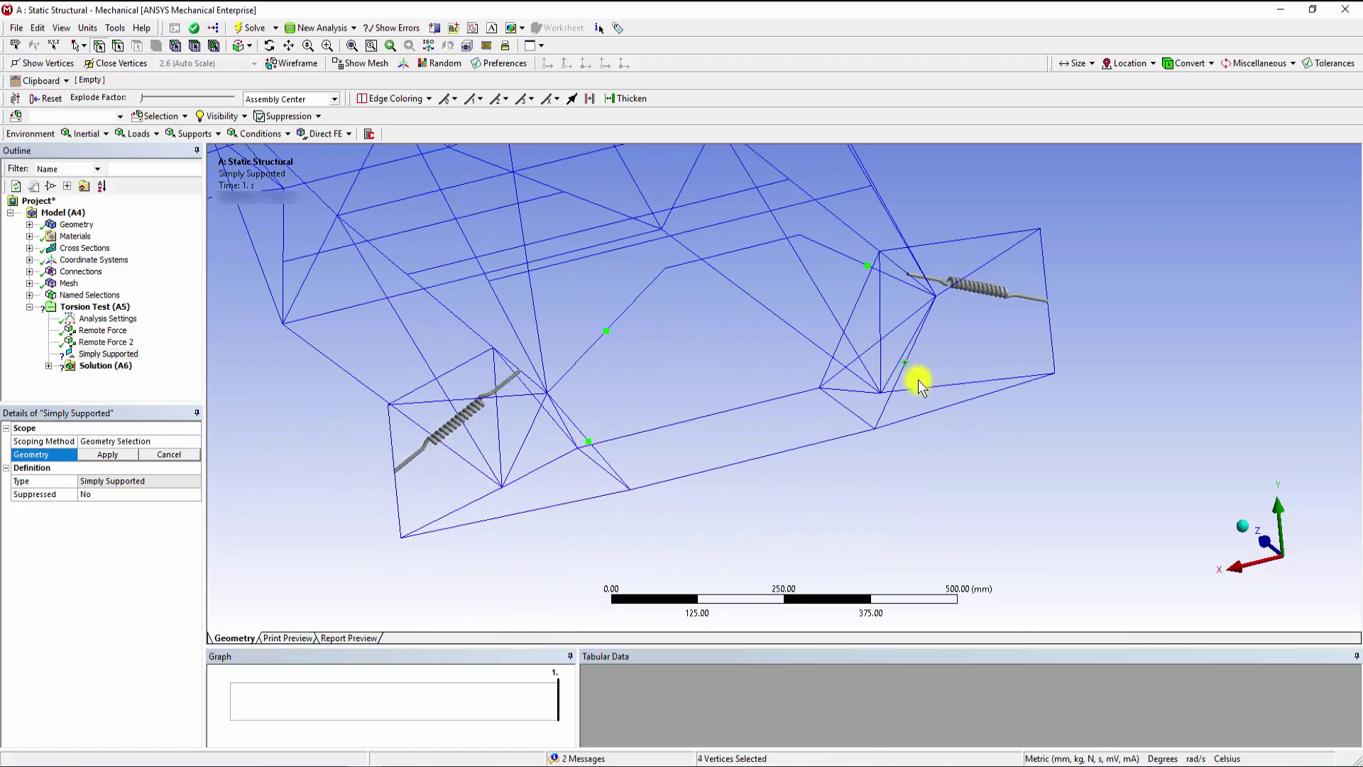
click(108, 454)
Select Torsion Test and orbit the chassis to review all its loads and supports
scroll(737, 406, down, 4)
middle_drag(737, 407, 624, 426)
click(85, 307)
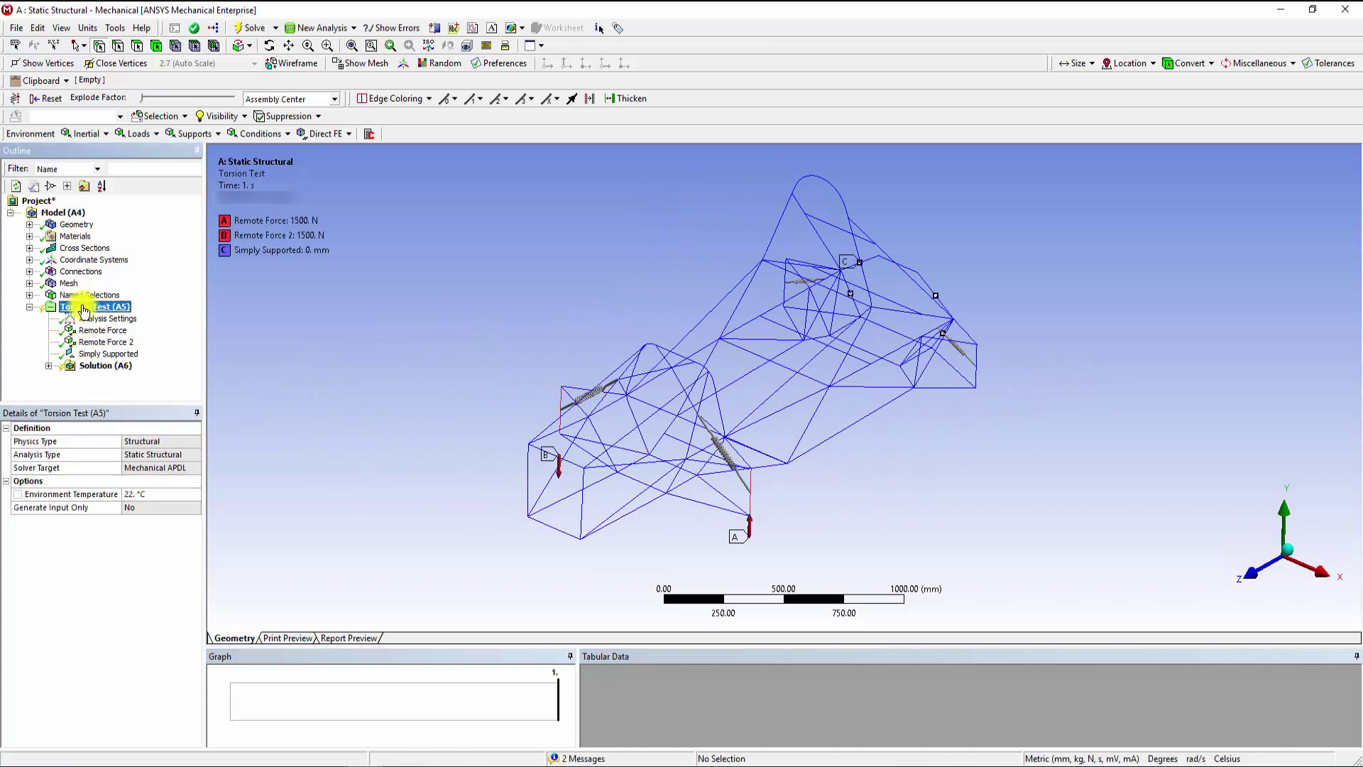
middle_drag(376, 326, 383, 318)
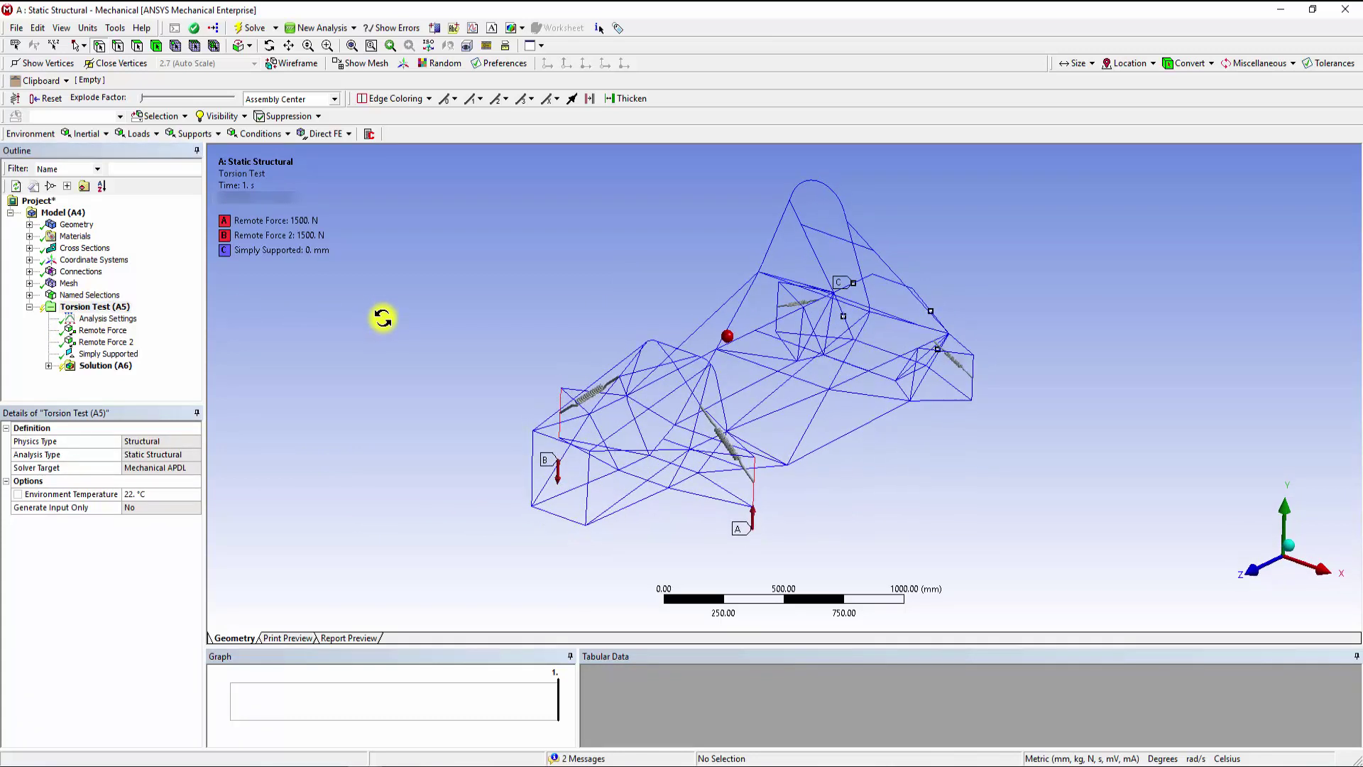
Add a Total Deformation result to the Torsion Test Solution (A6)
click(110, 366)
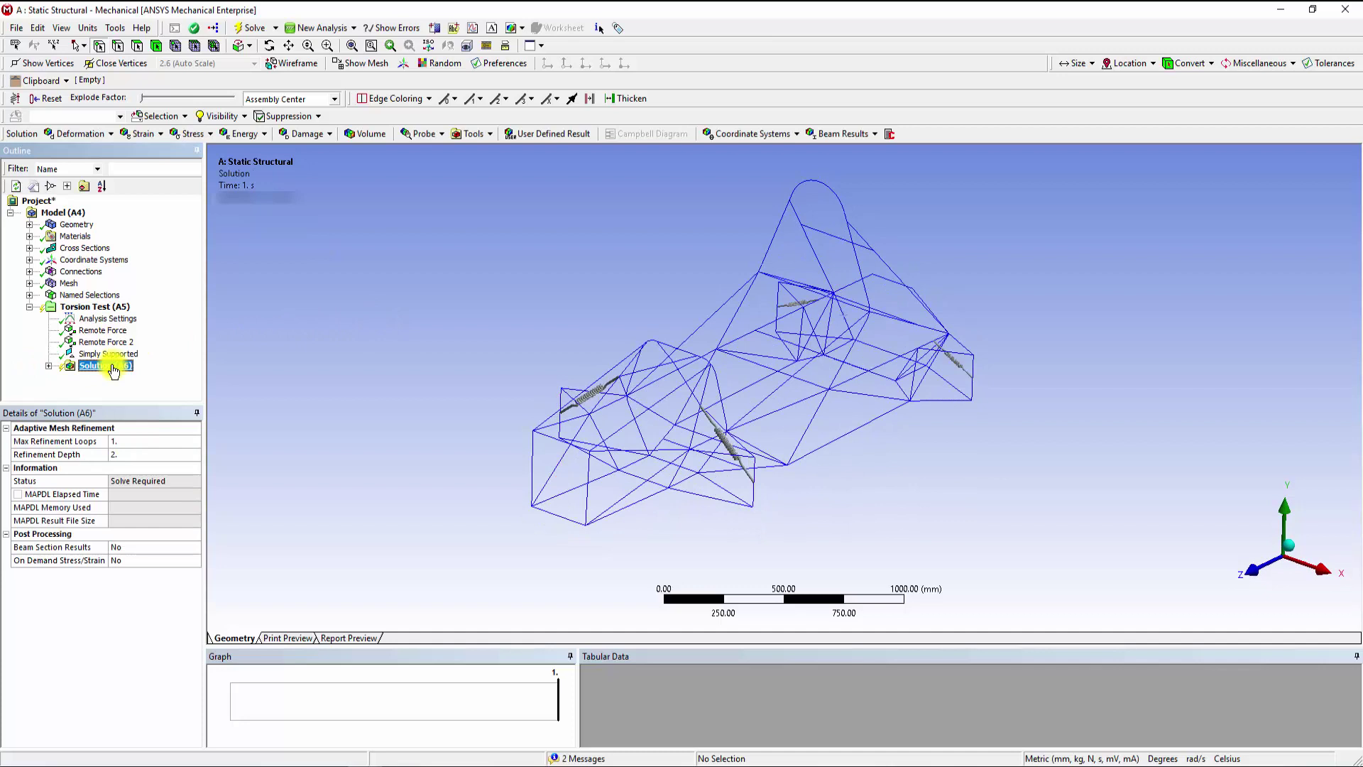
right_click(112, 370)
mouse_move(149, 373)
mouse_move(273, 374)
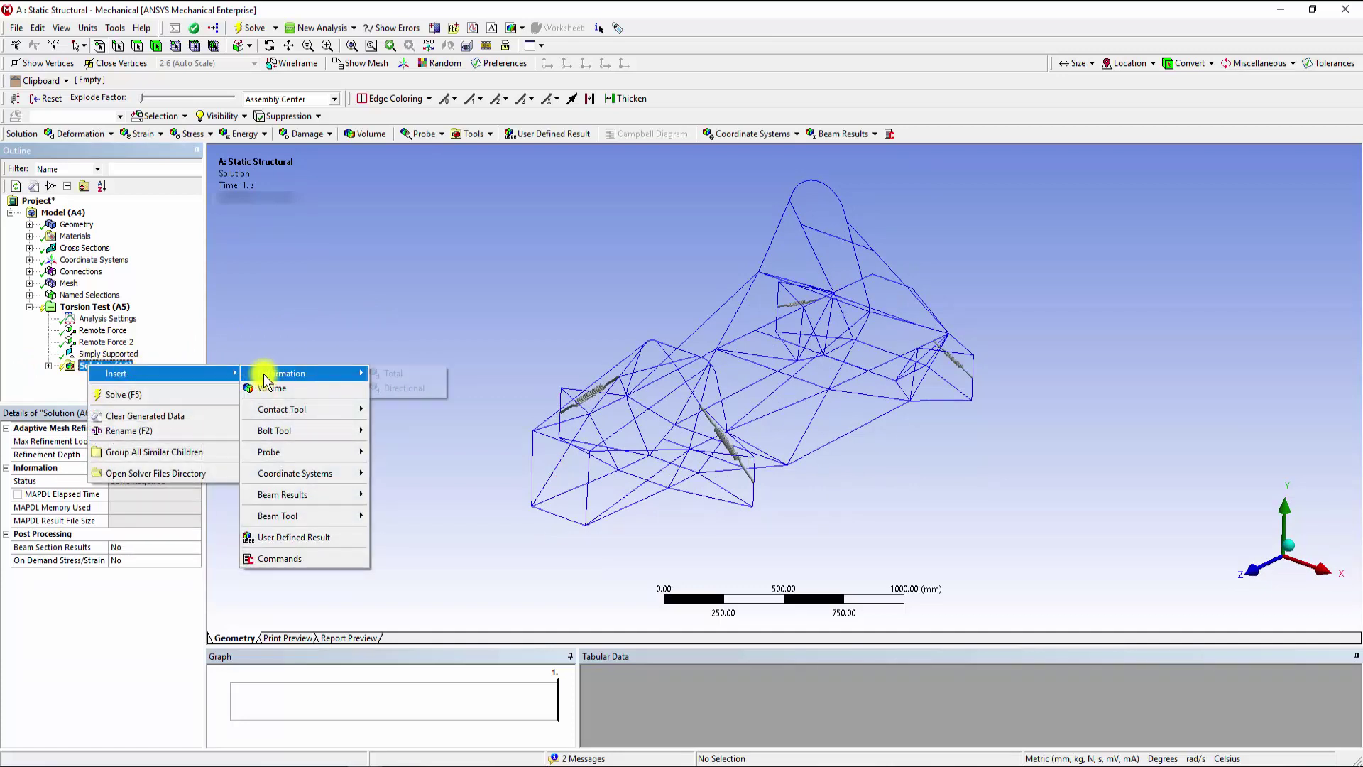
click(394, 373)
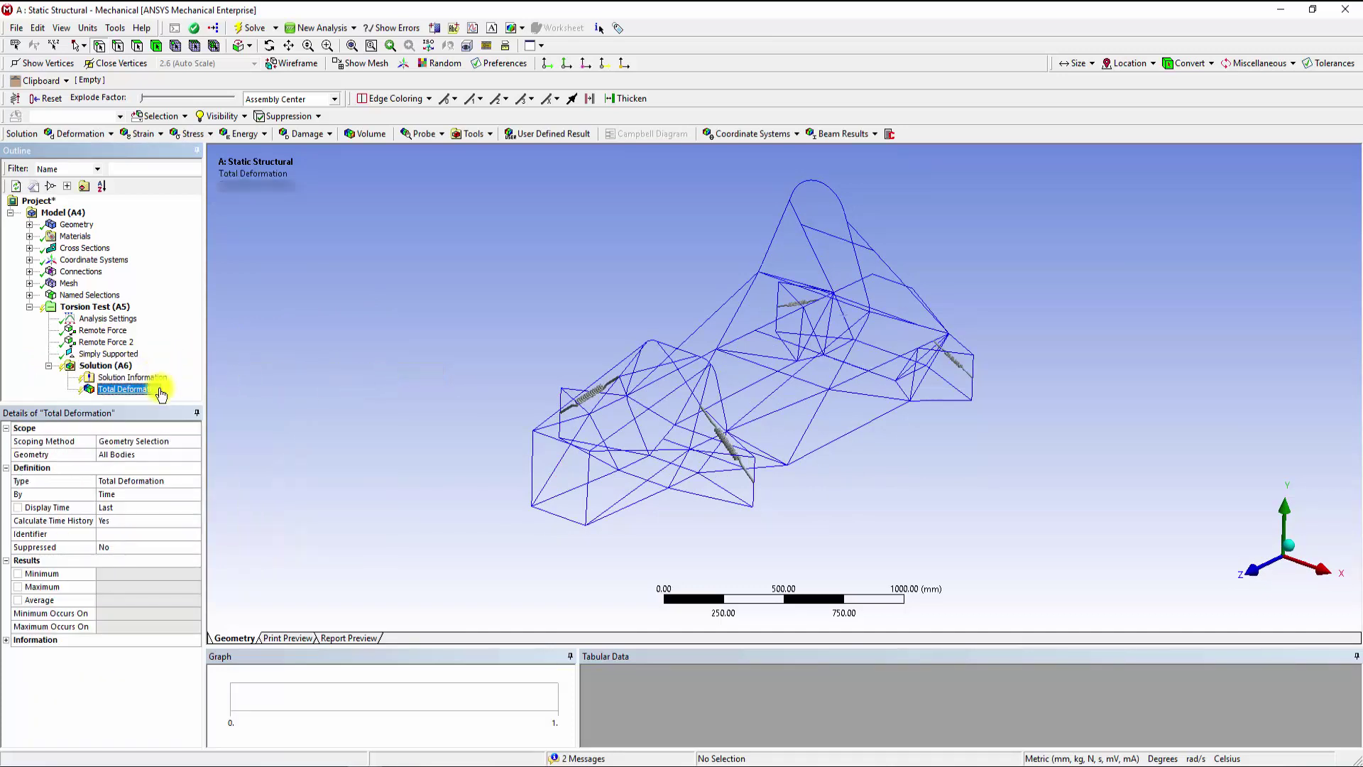
drag(161, 403, 159, 486)
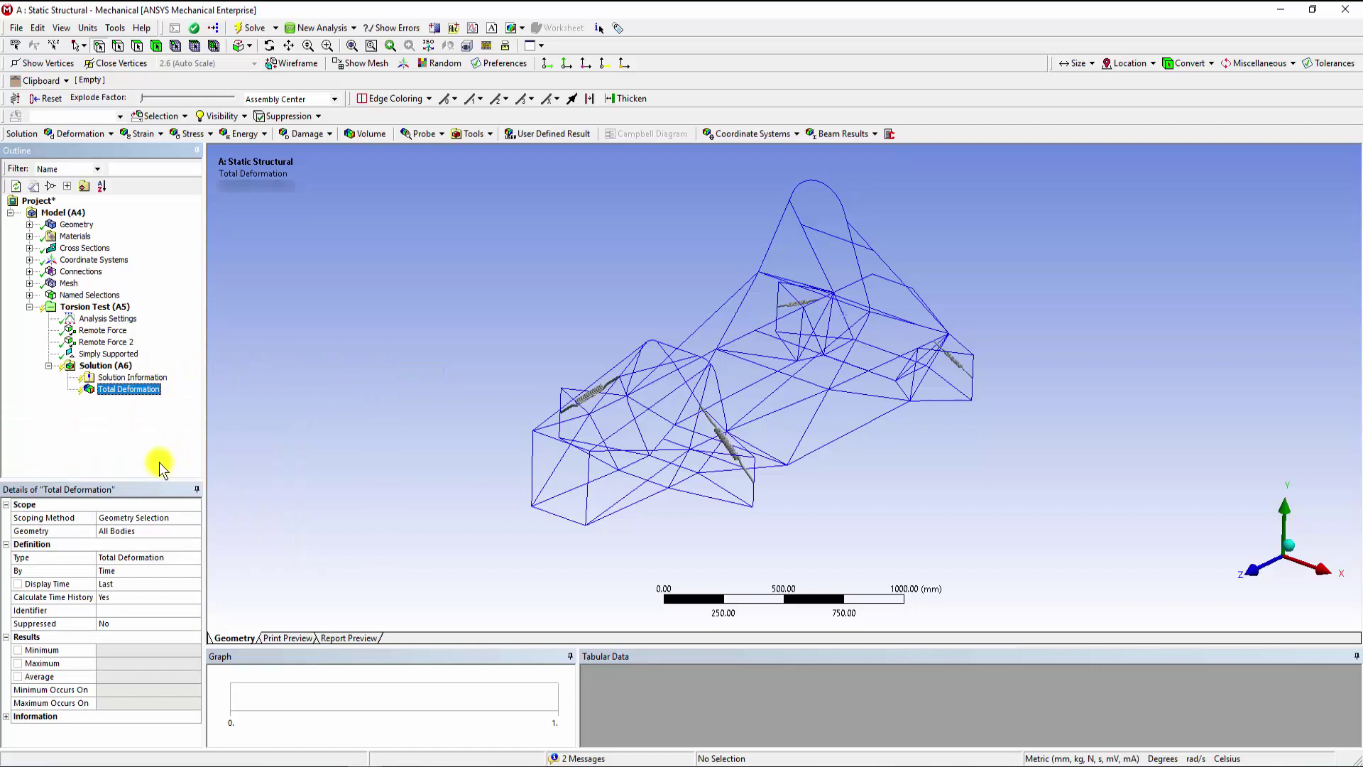
Add a Beam Tool to the Torsion Test Solution
click(128, 367)
right_click(128, 370)
mouse_move(206, 374)
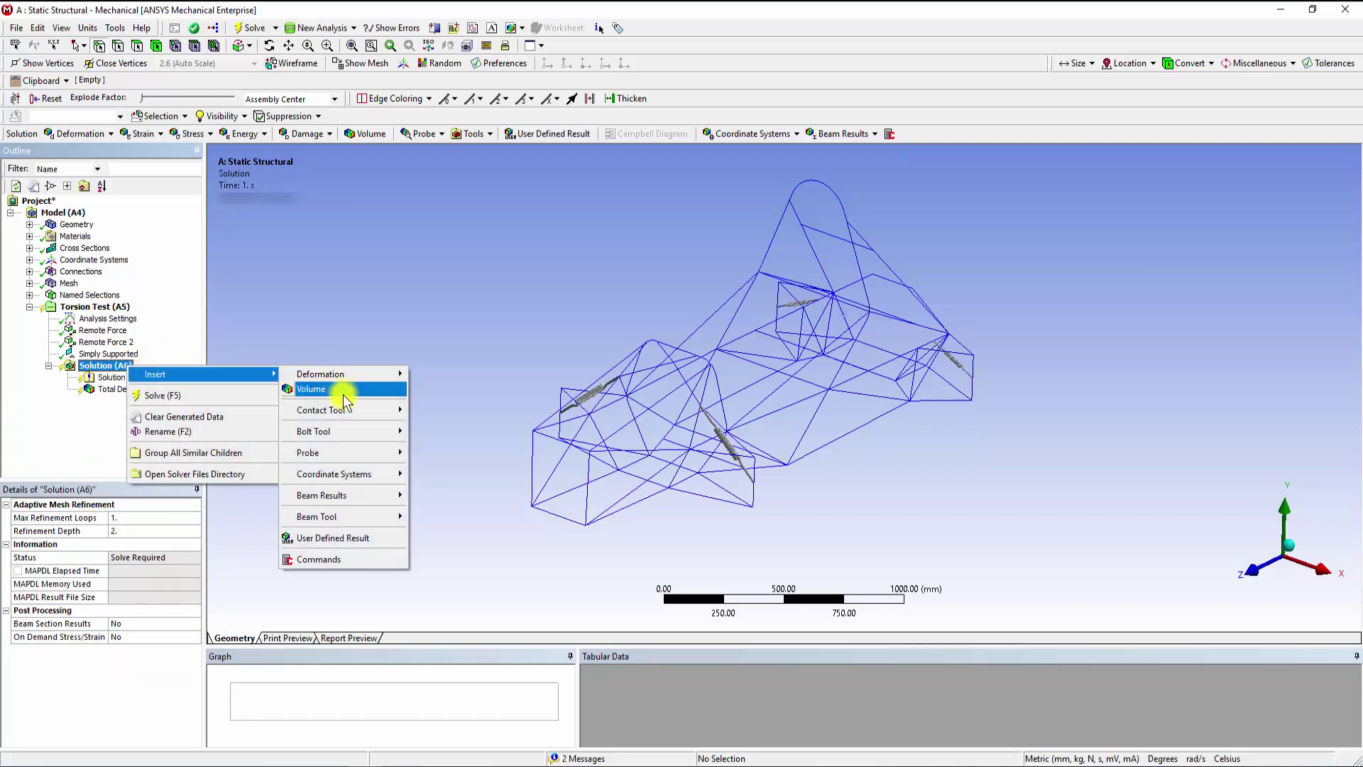
mouse_move(340, 516)
click(440, 517)
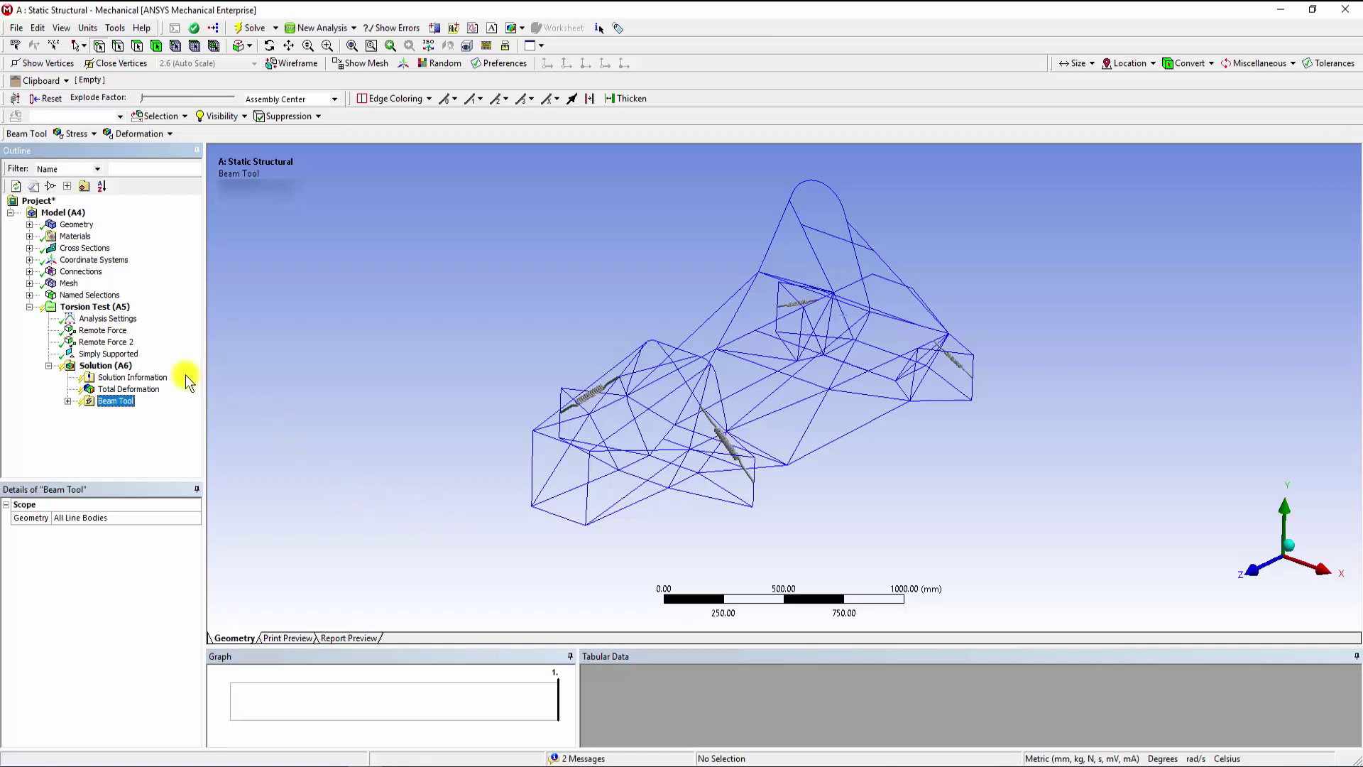
click(127, 366)
Solve Torsion Test and animate the Total Deformation result (96.987 mm max)
right_click(128, 366)
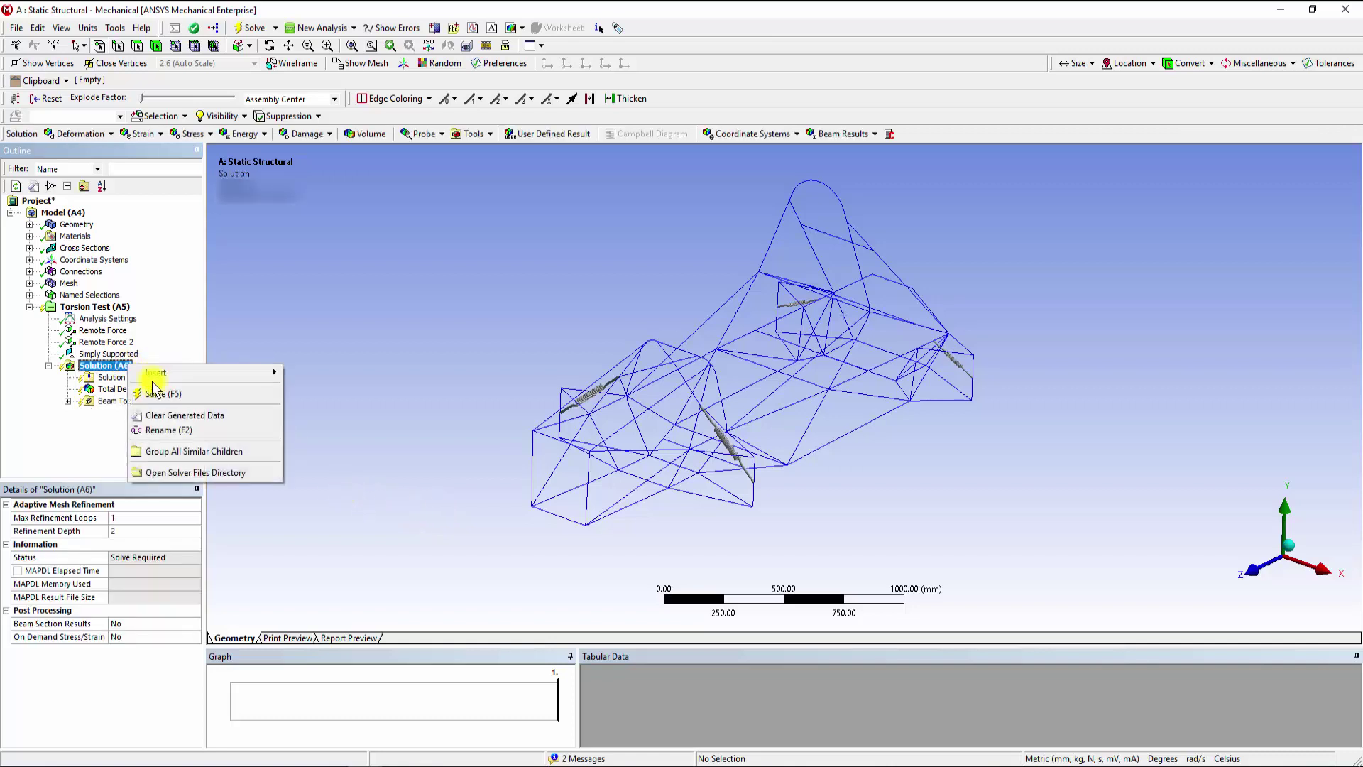
click(153, 389)
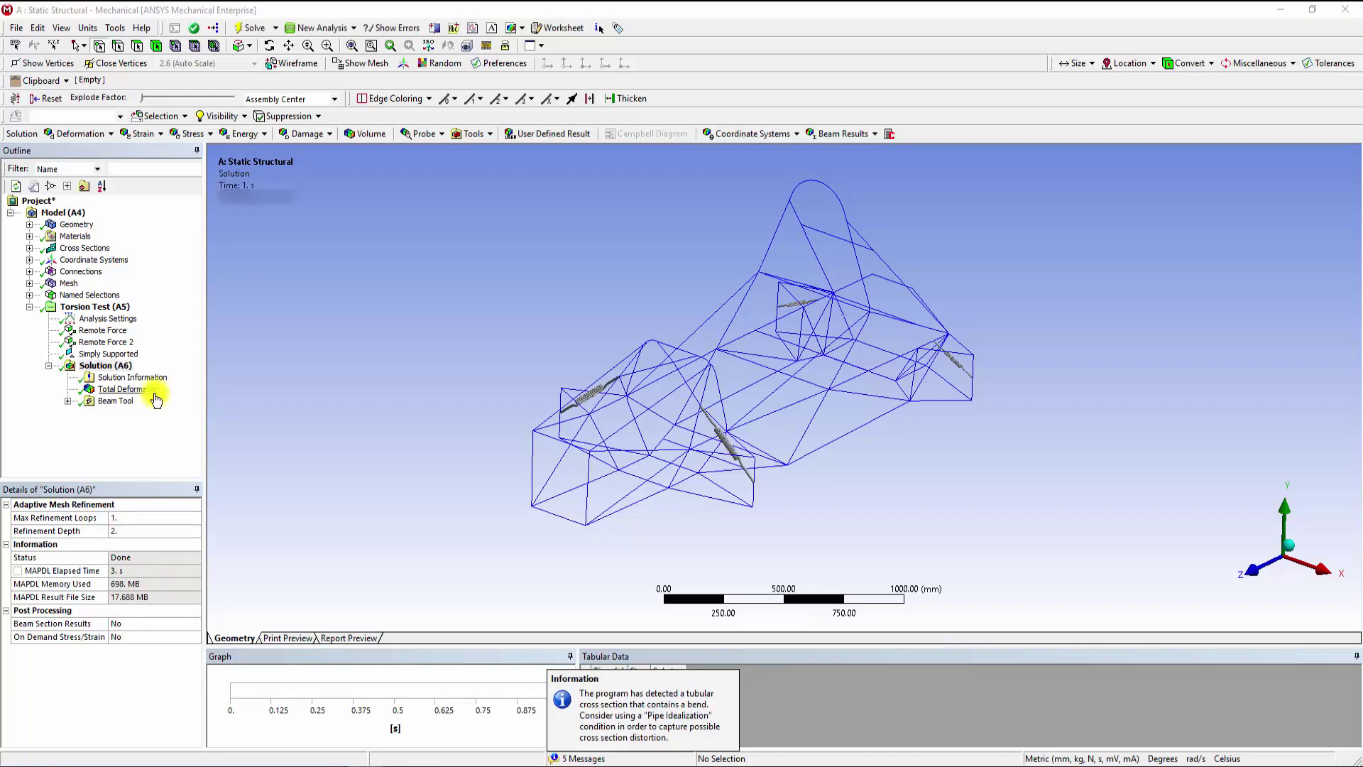
click(155, 392)
middle_drag(533, 441, 905, 517)
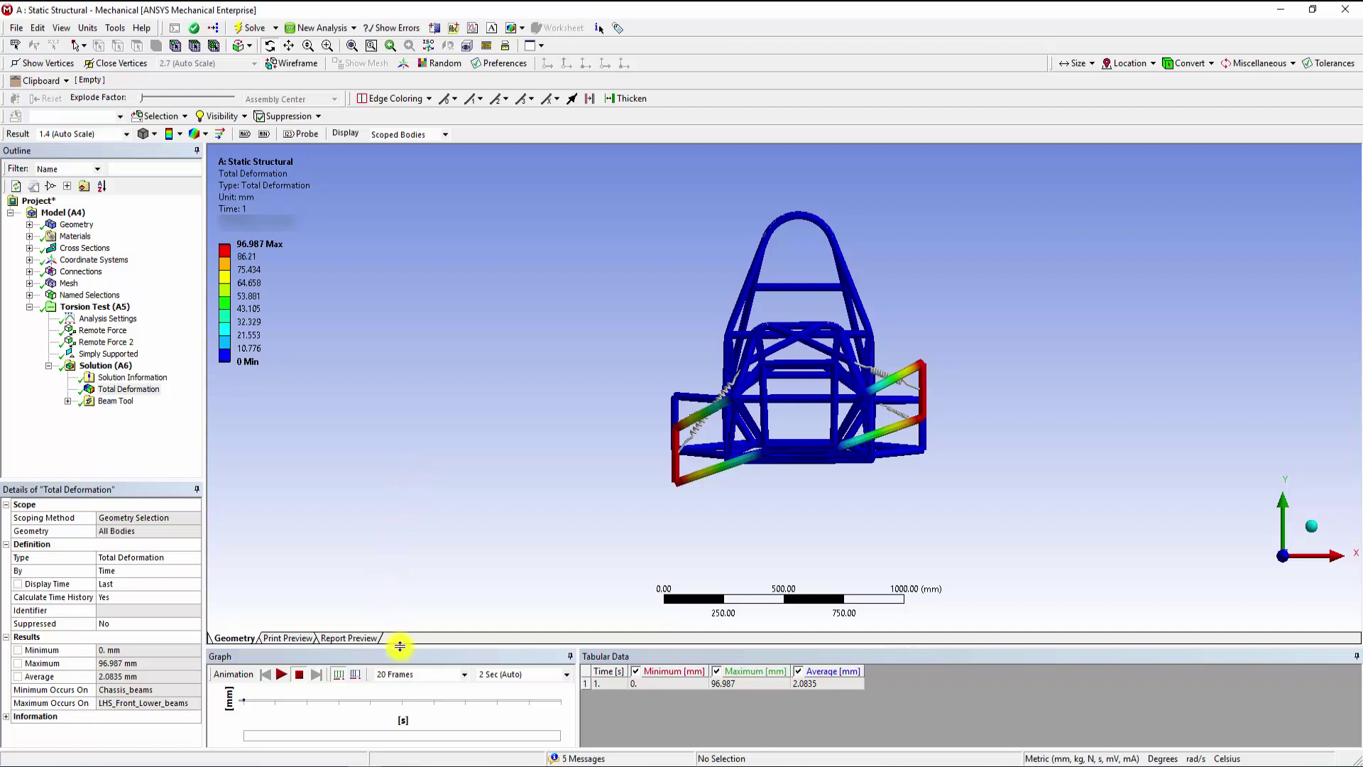
drag(395, 647, 398, 547)
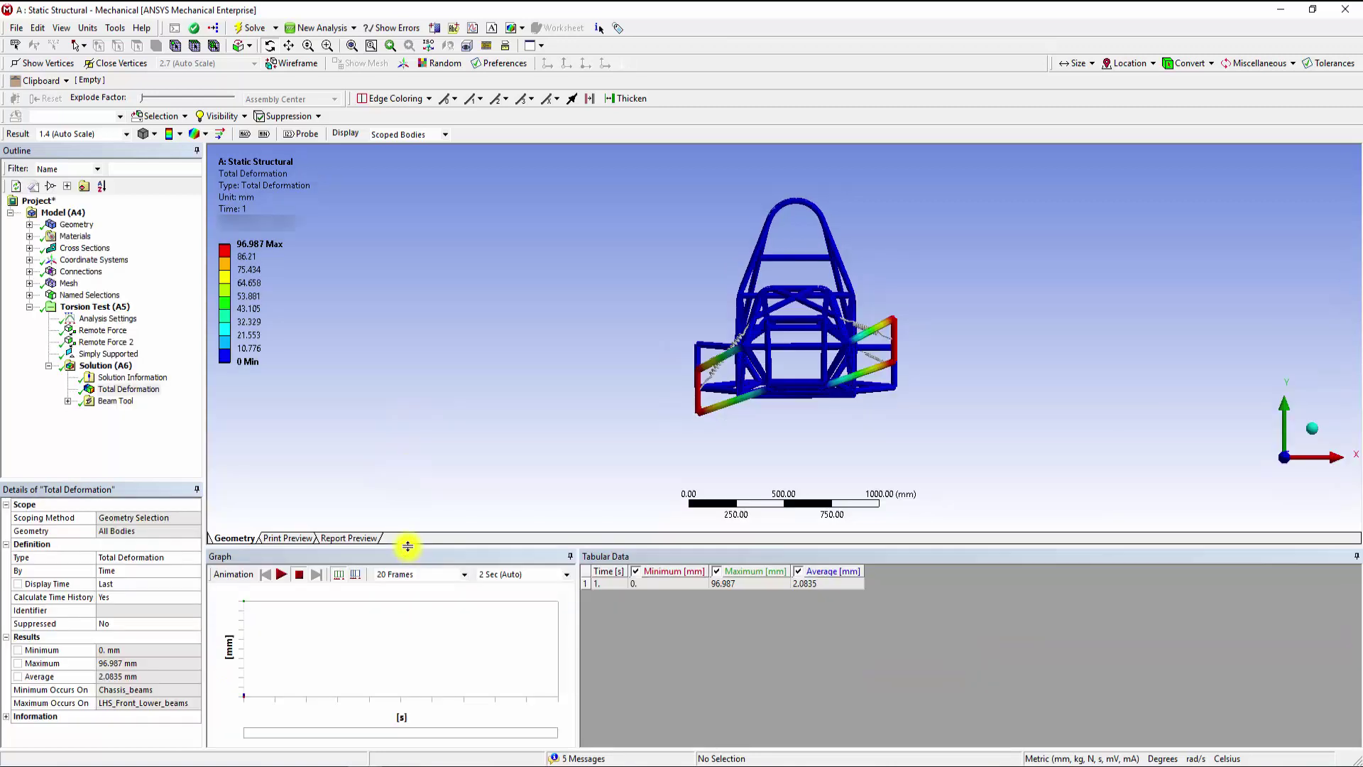
click(281, 574)
drag(654, 415, 684, 417)
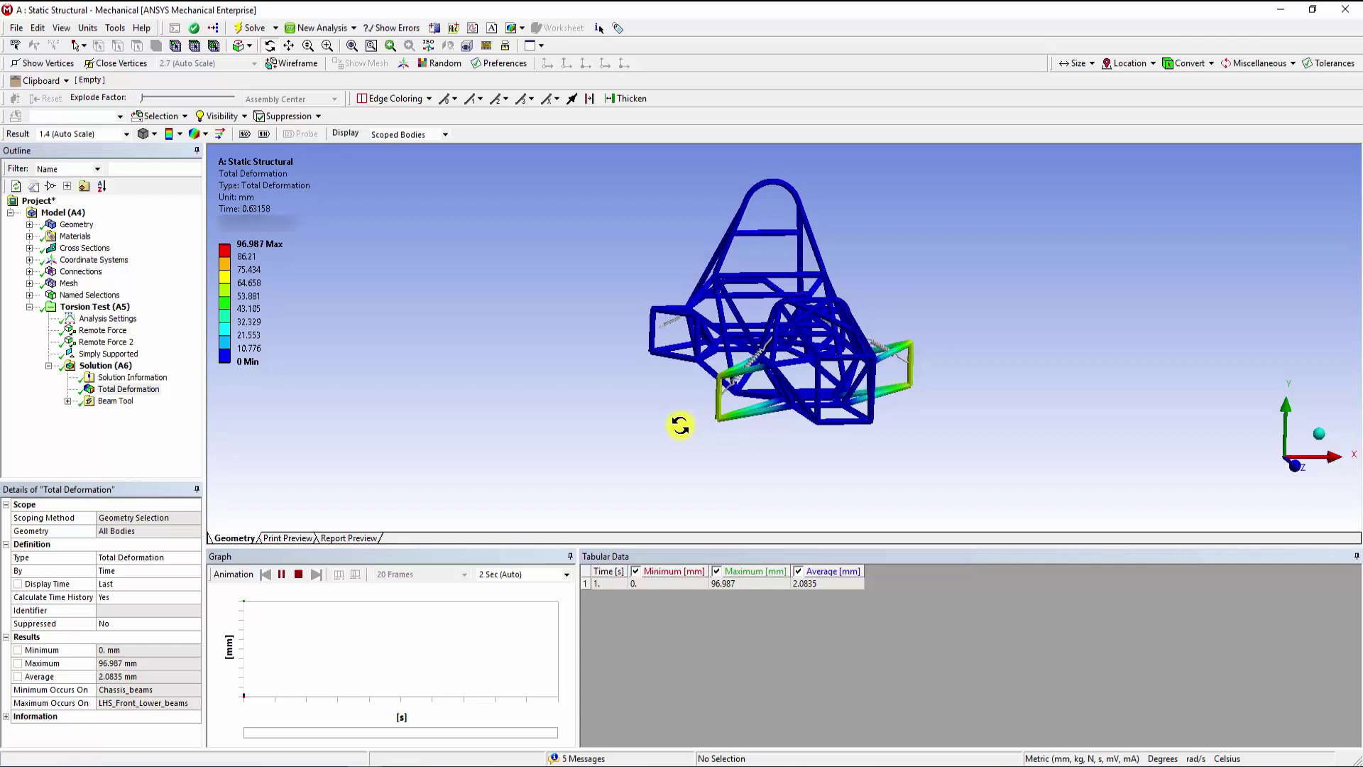
click(283, 574)
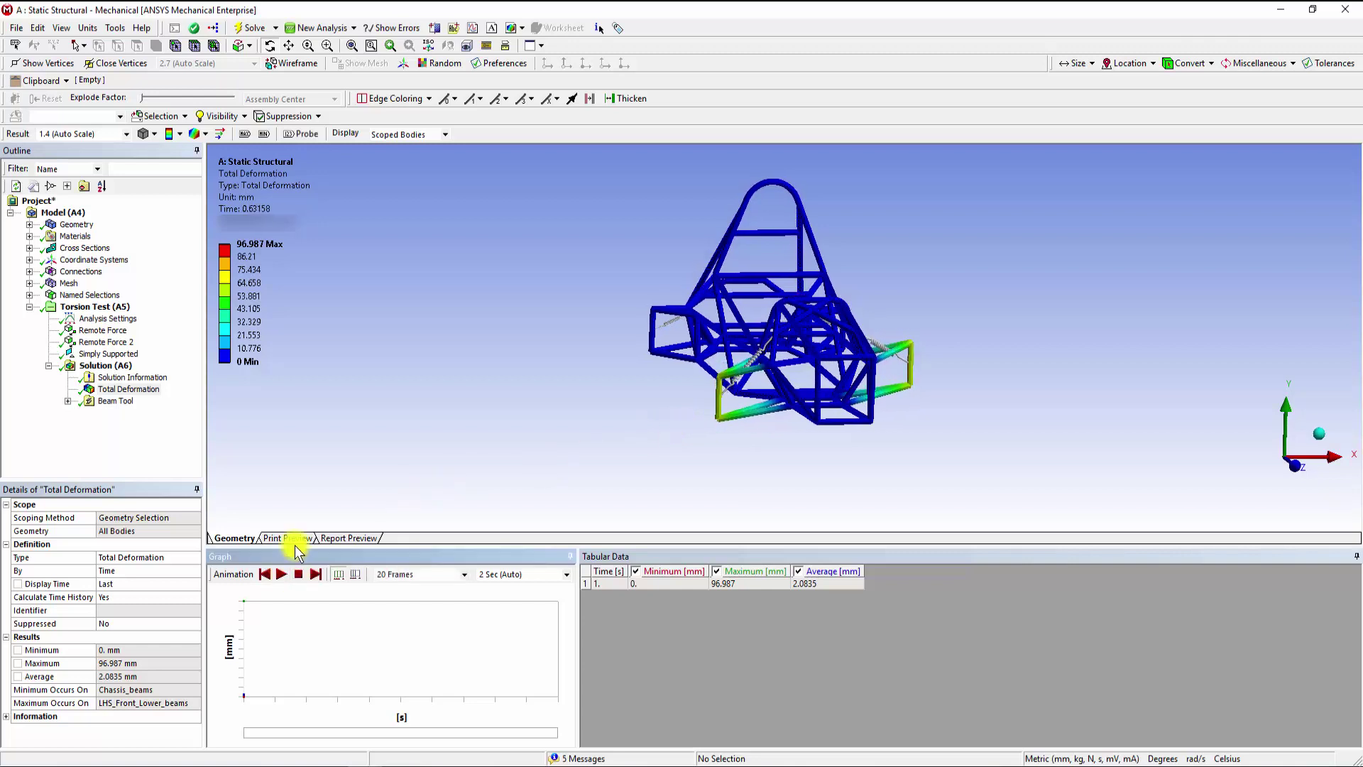
Review the Beam Tool's Direct Stress and Minimum and Maximum Combined Stress (90.009 MPa max)
click(67, 401)
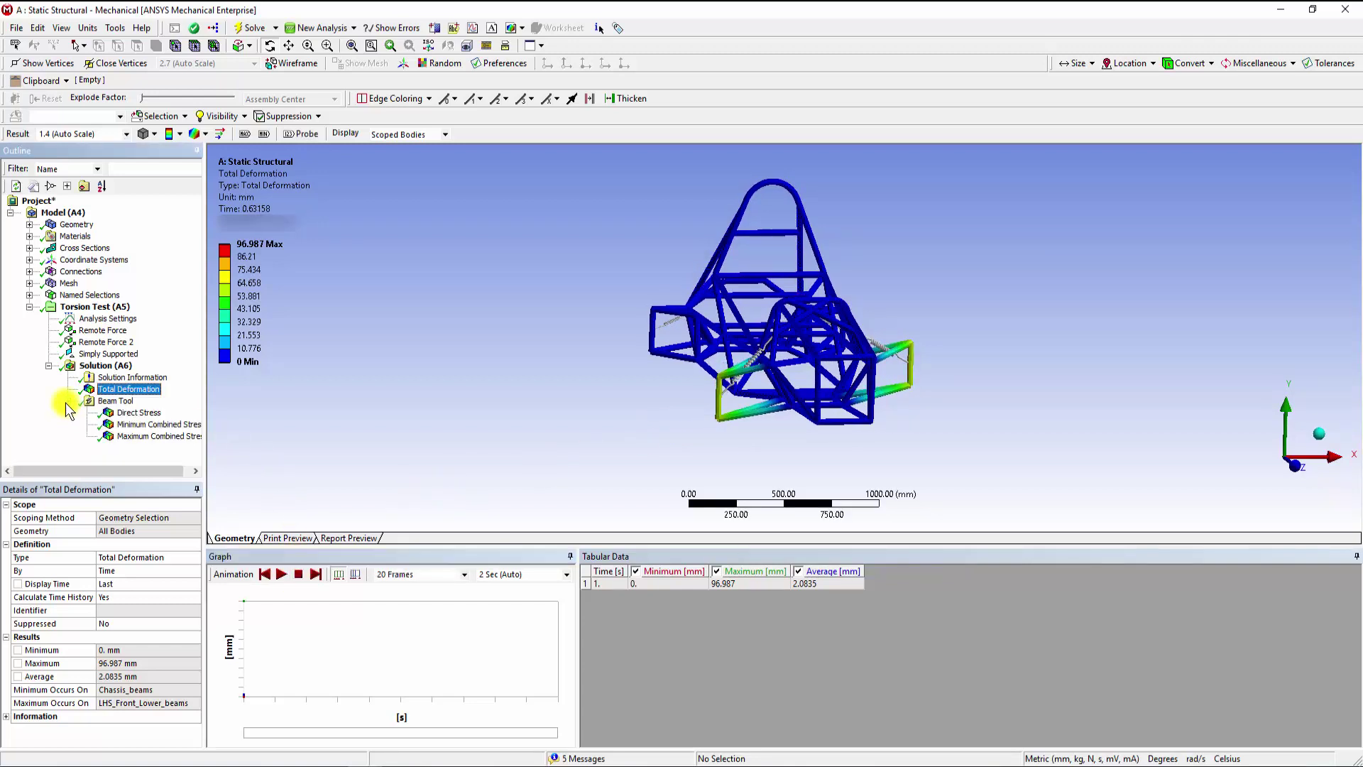
click(123, 414)
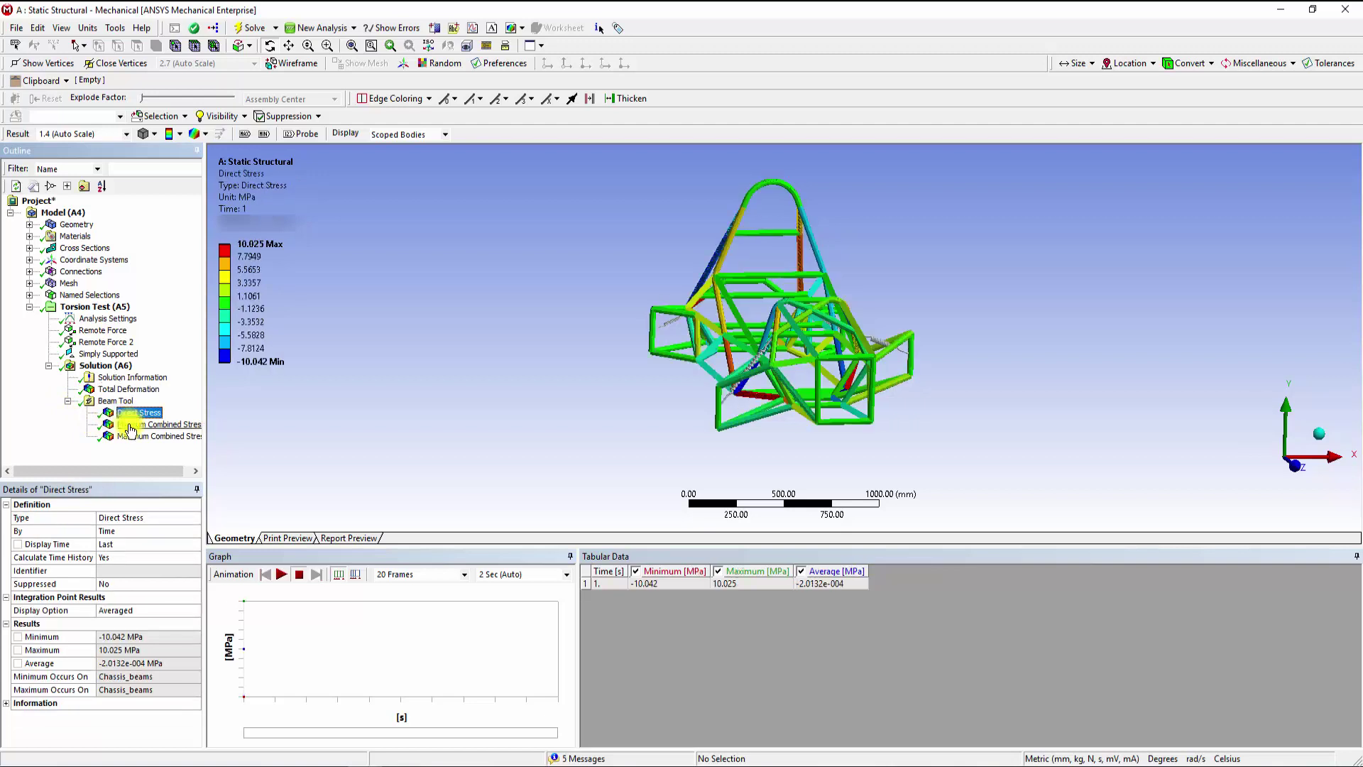
click(130, 425)
click(130, 434)
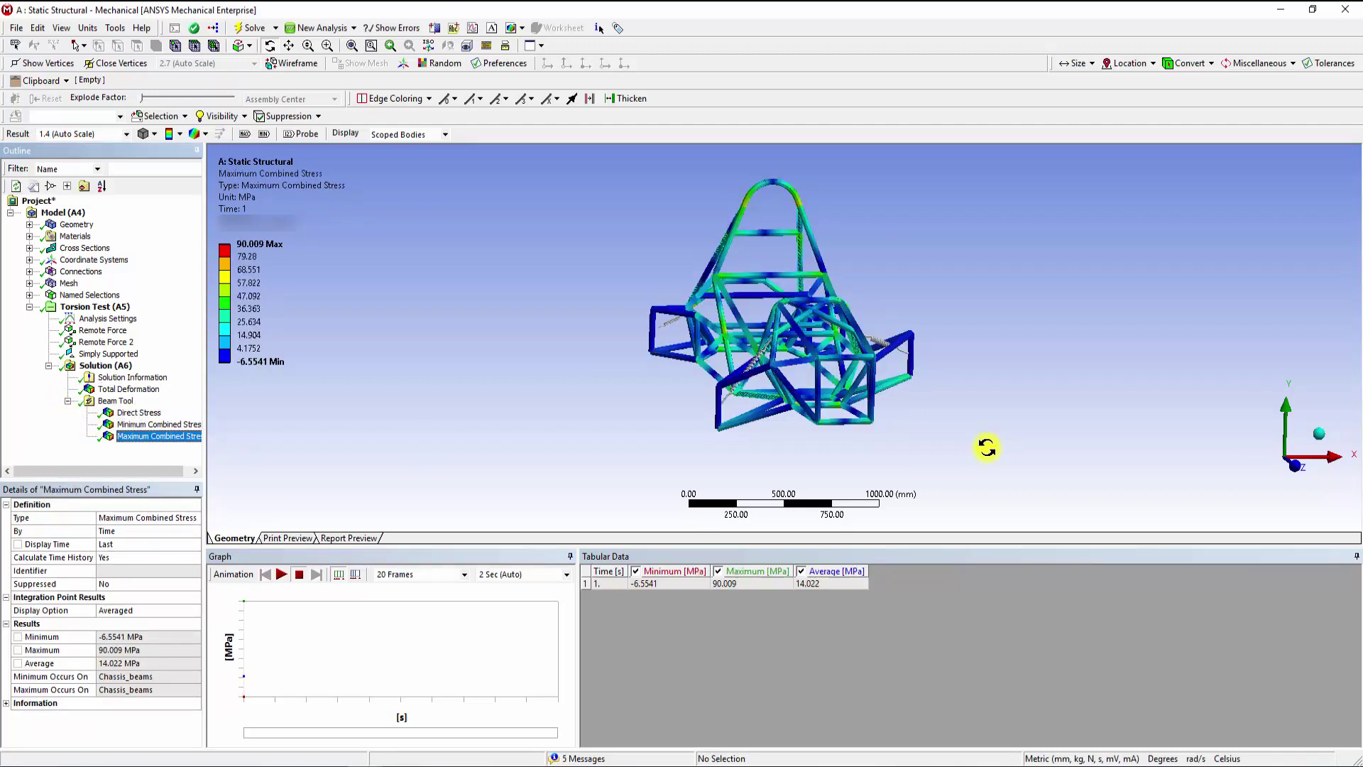
middle_drag(983, 447, 867, 442)
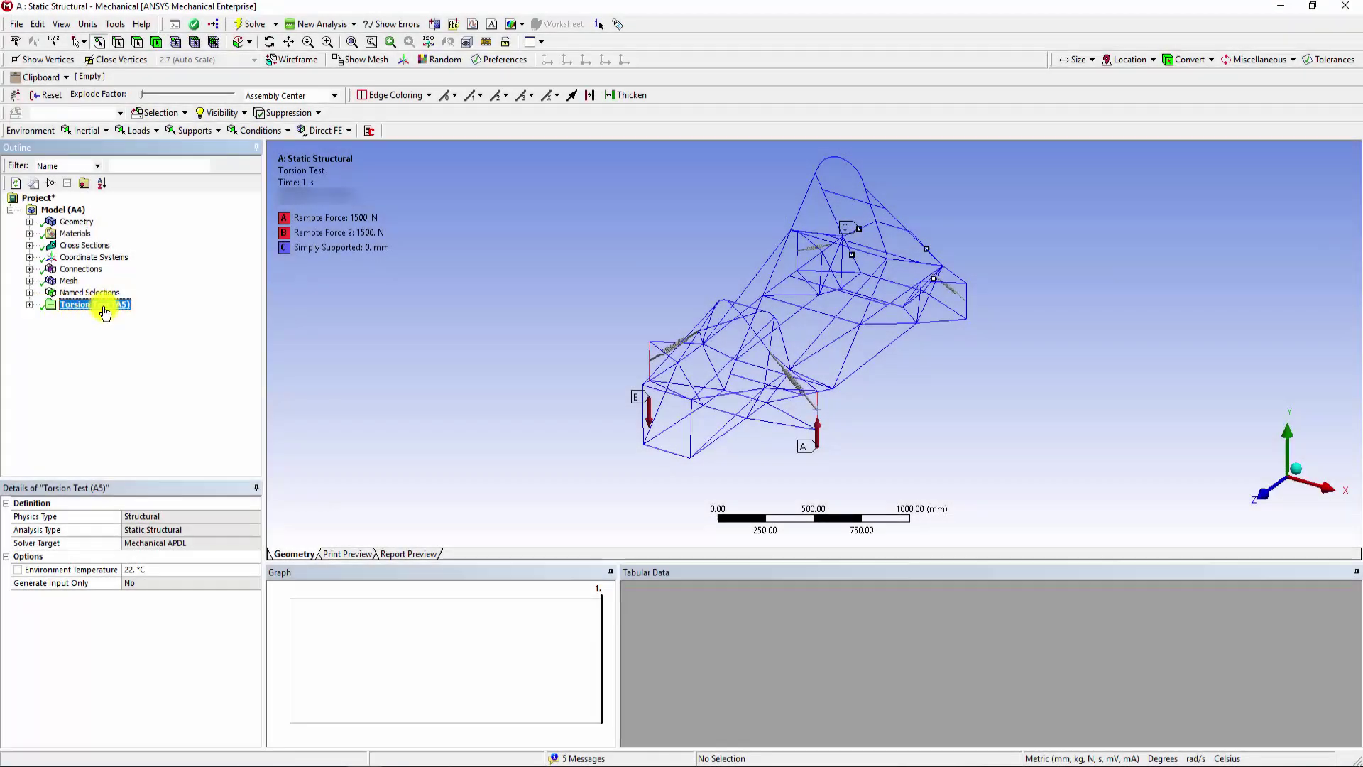
Add a new Static Structural analysis (B5) and collapse the Torsion Test branch
click(341, 26)
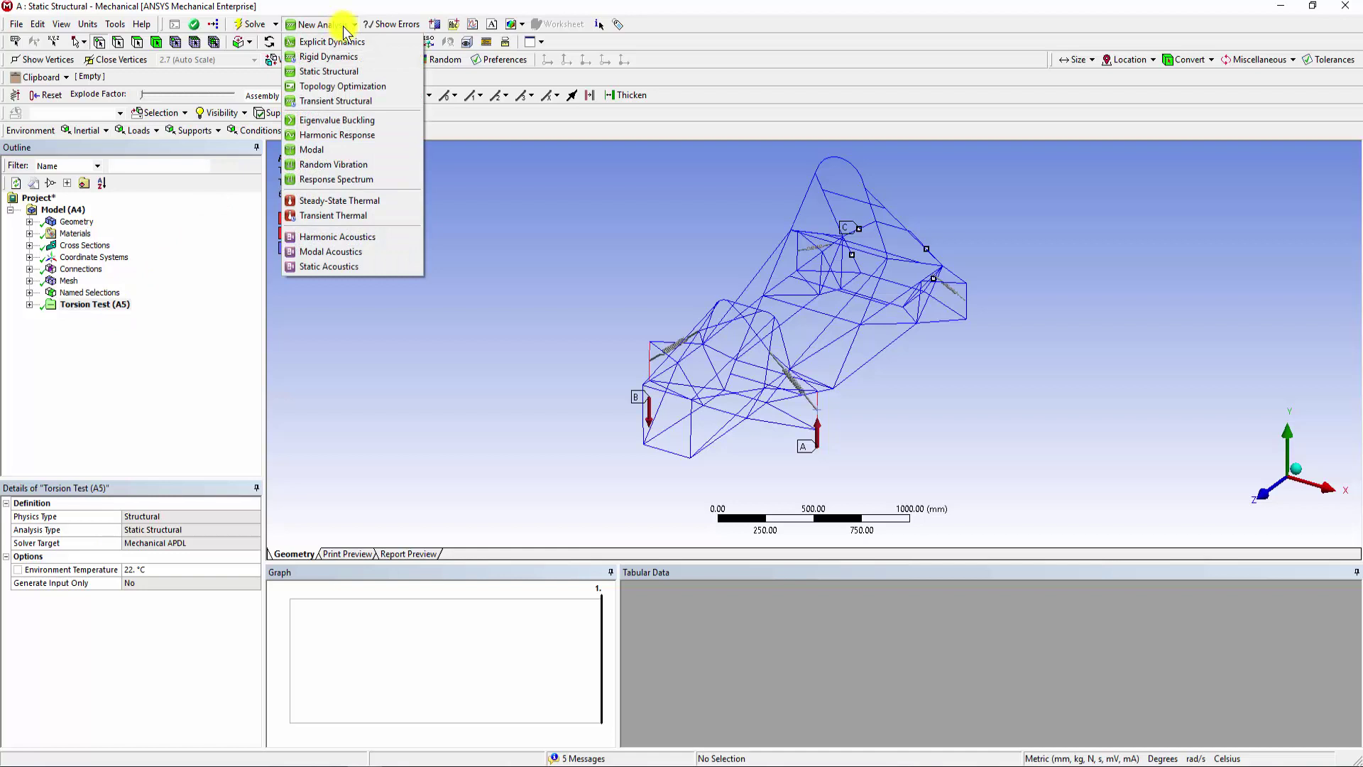
click(339, 72)
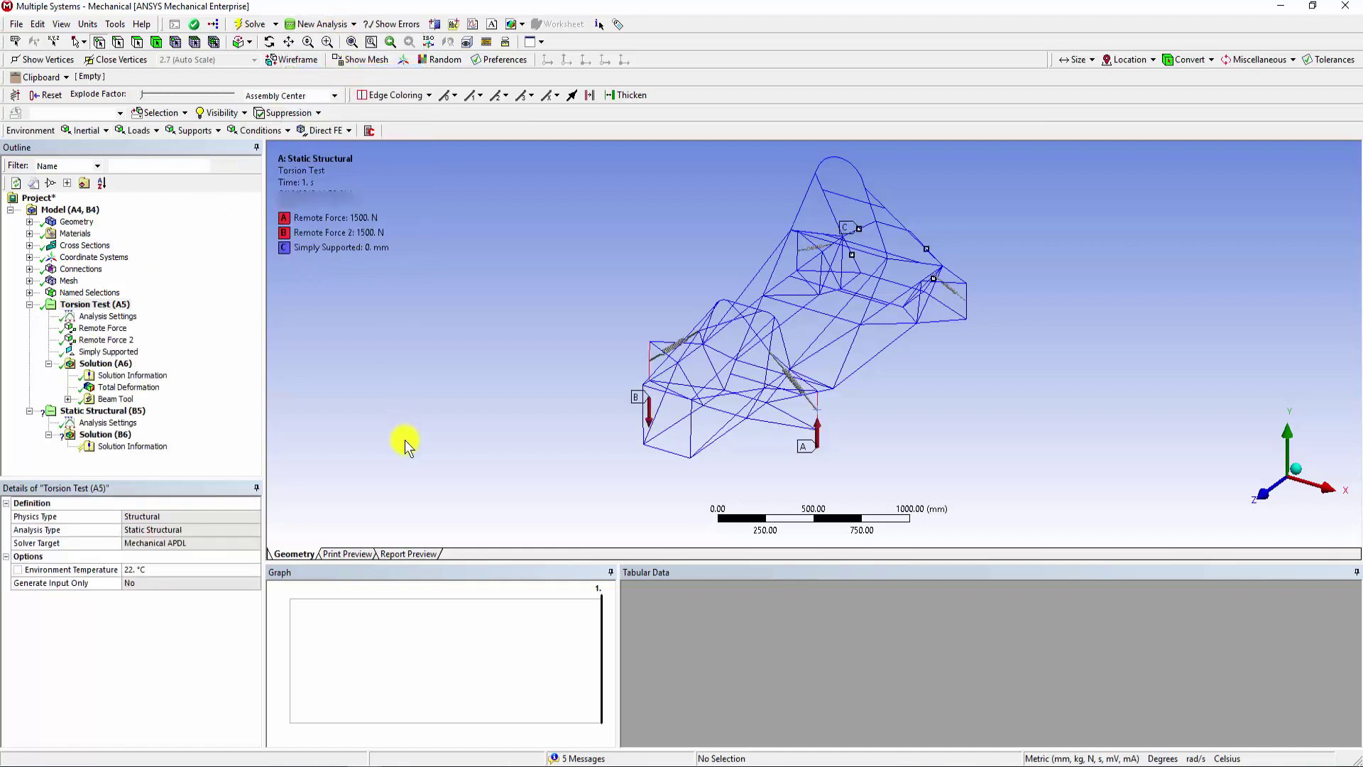
click(29, 304)
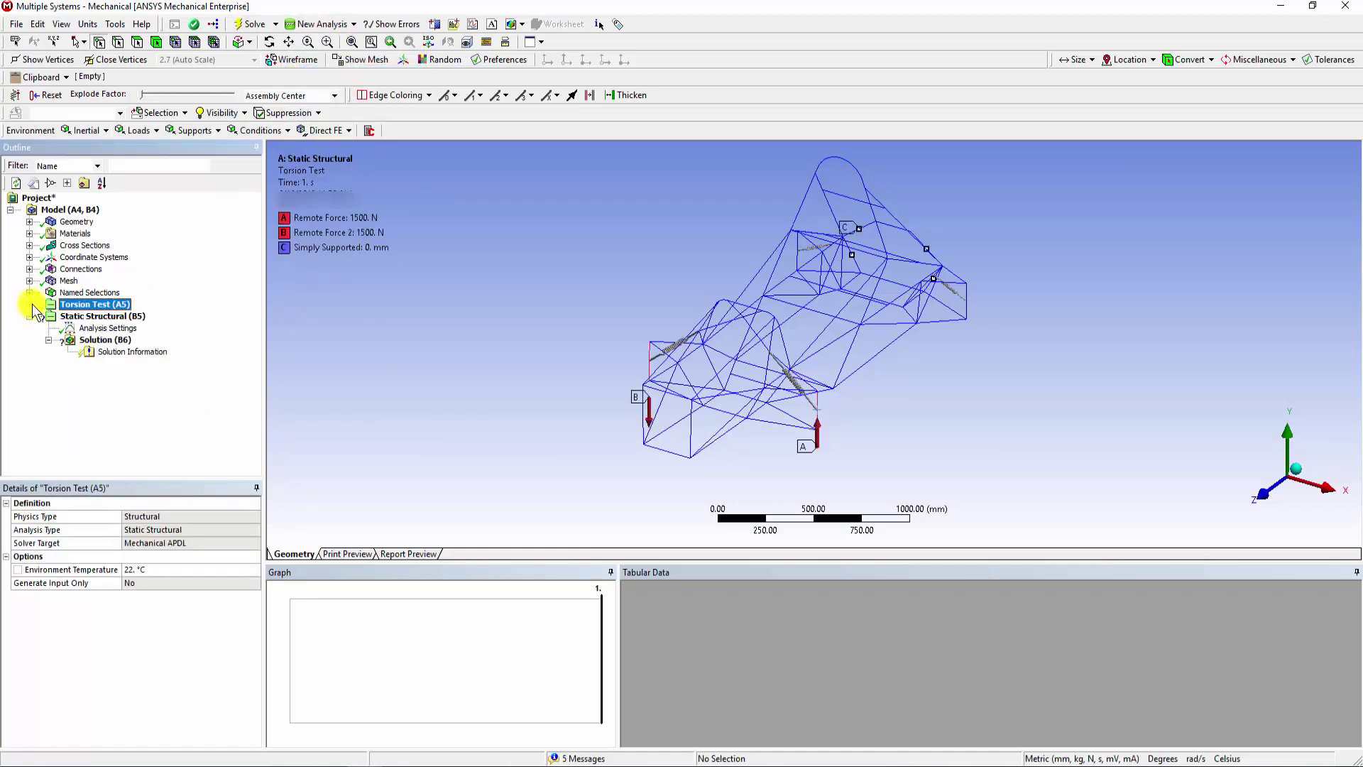
Rename the new Static Structural (B5) analysis to 'Cornering Test'
click(112, 317)
right_click(112, 319)
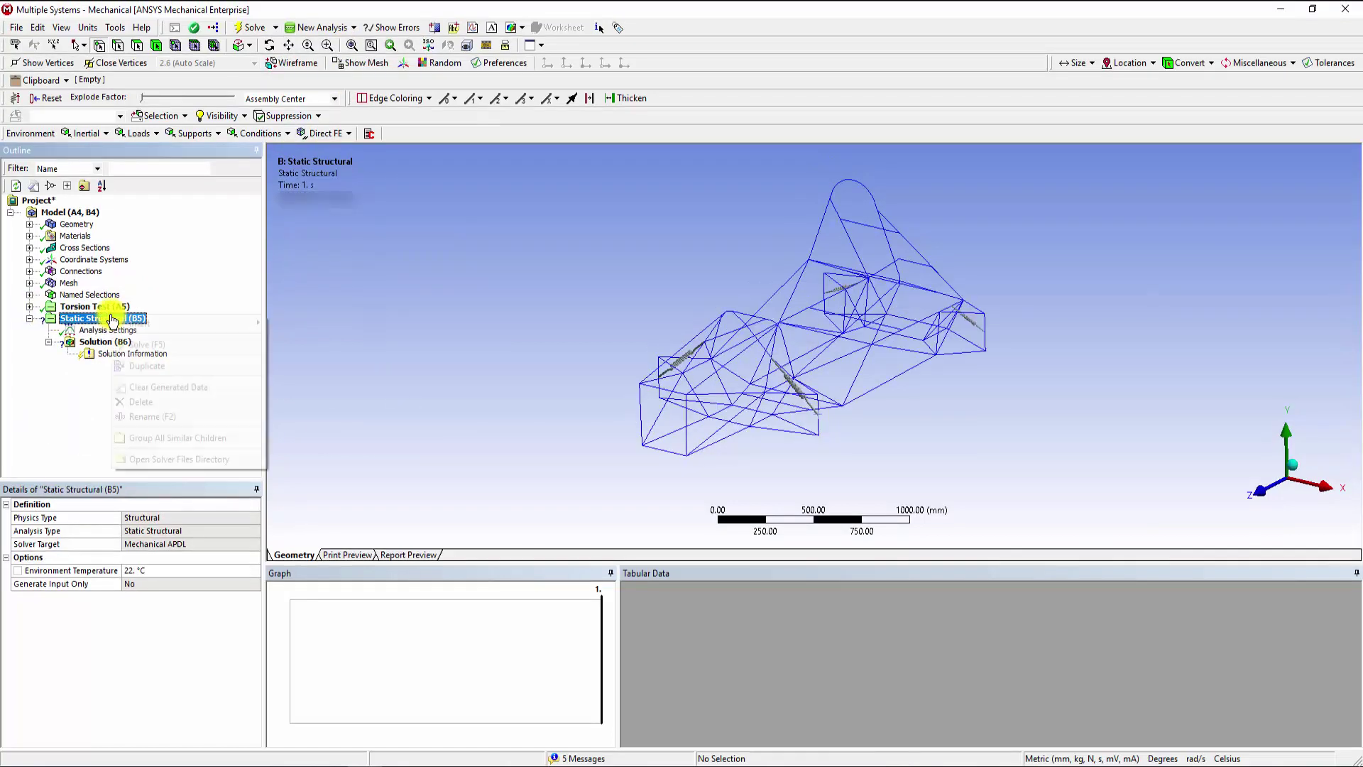
click(147, 416)
text(Cor)
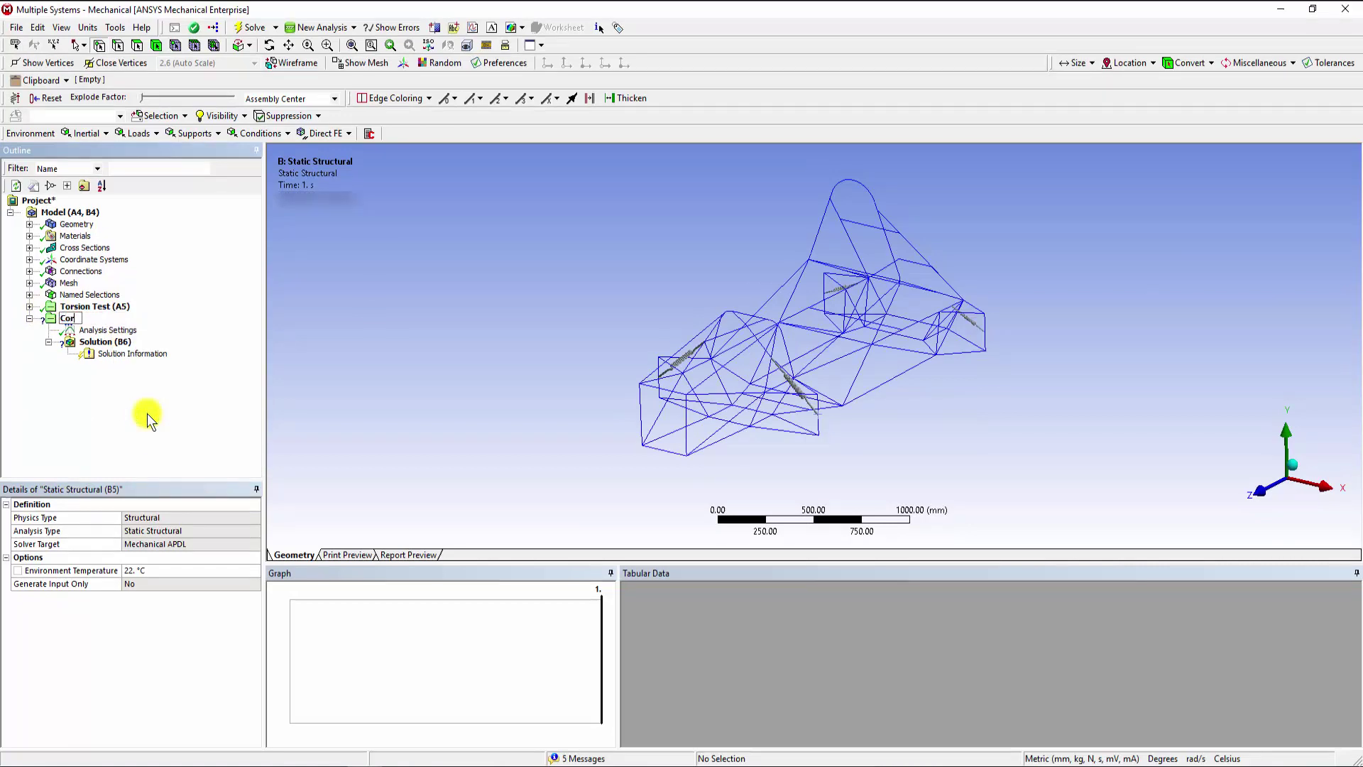
text(nering)
text(Test)
key(Return)
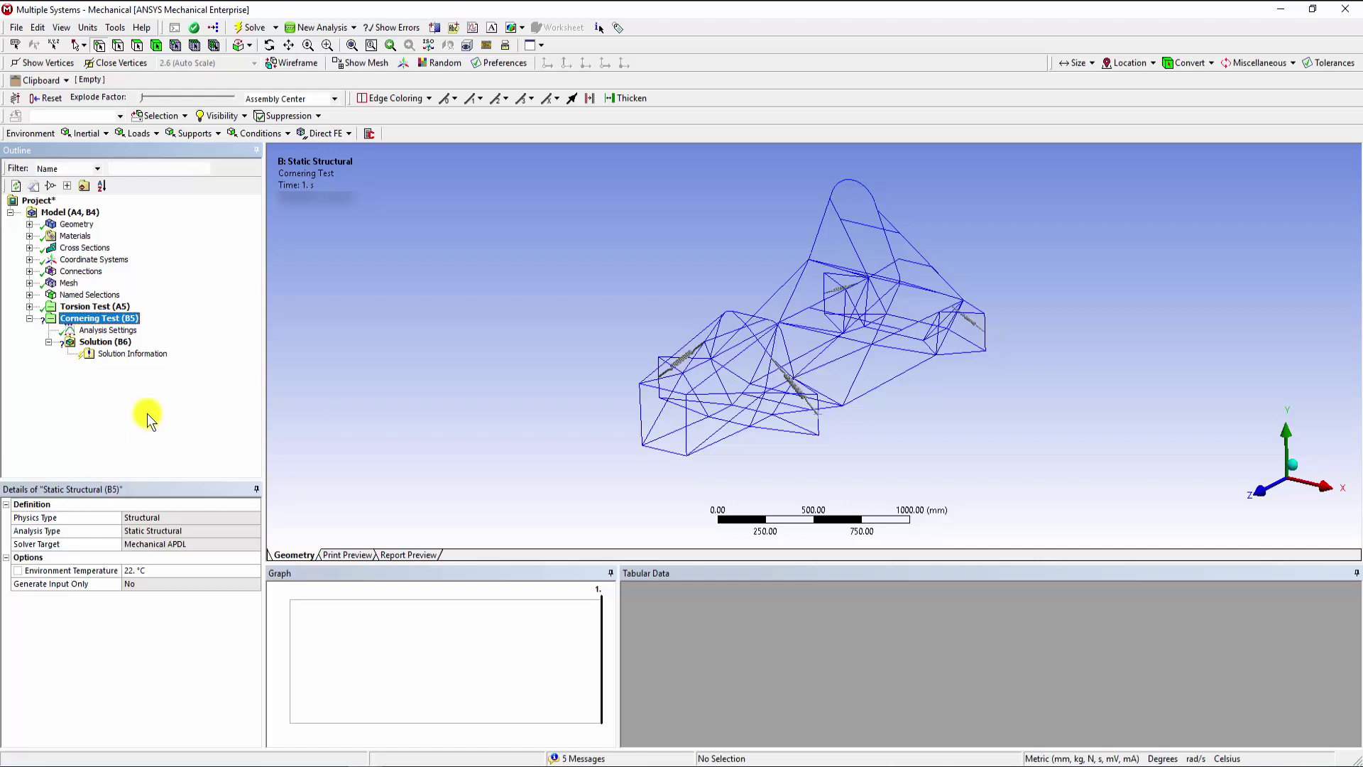
middle_drag(628, 407, 673, 415)
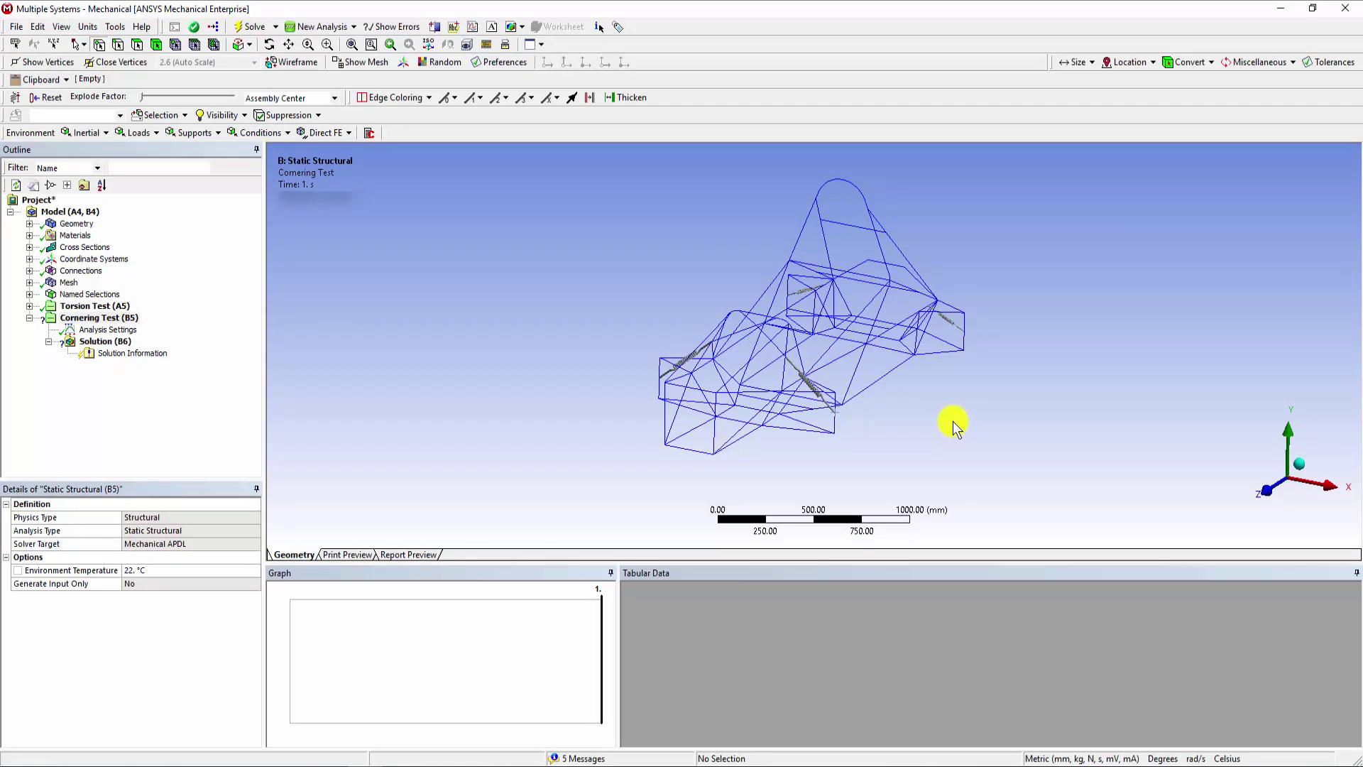
Insert a Point Mass under Geometry, remotely attached to four frame vertices
click(76, 224)
right_click(79, 225)
mouse_move(106, 235)
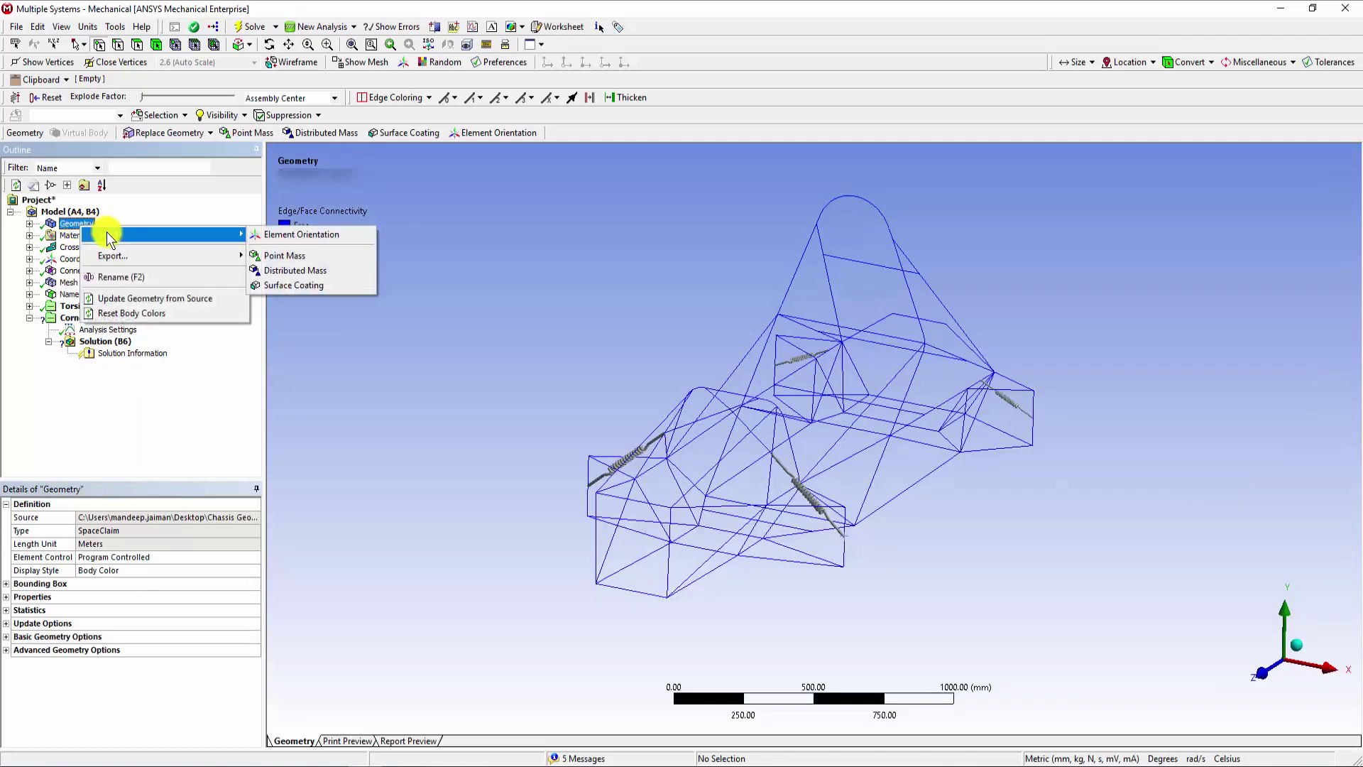
click(269, 256)
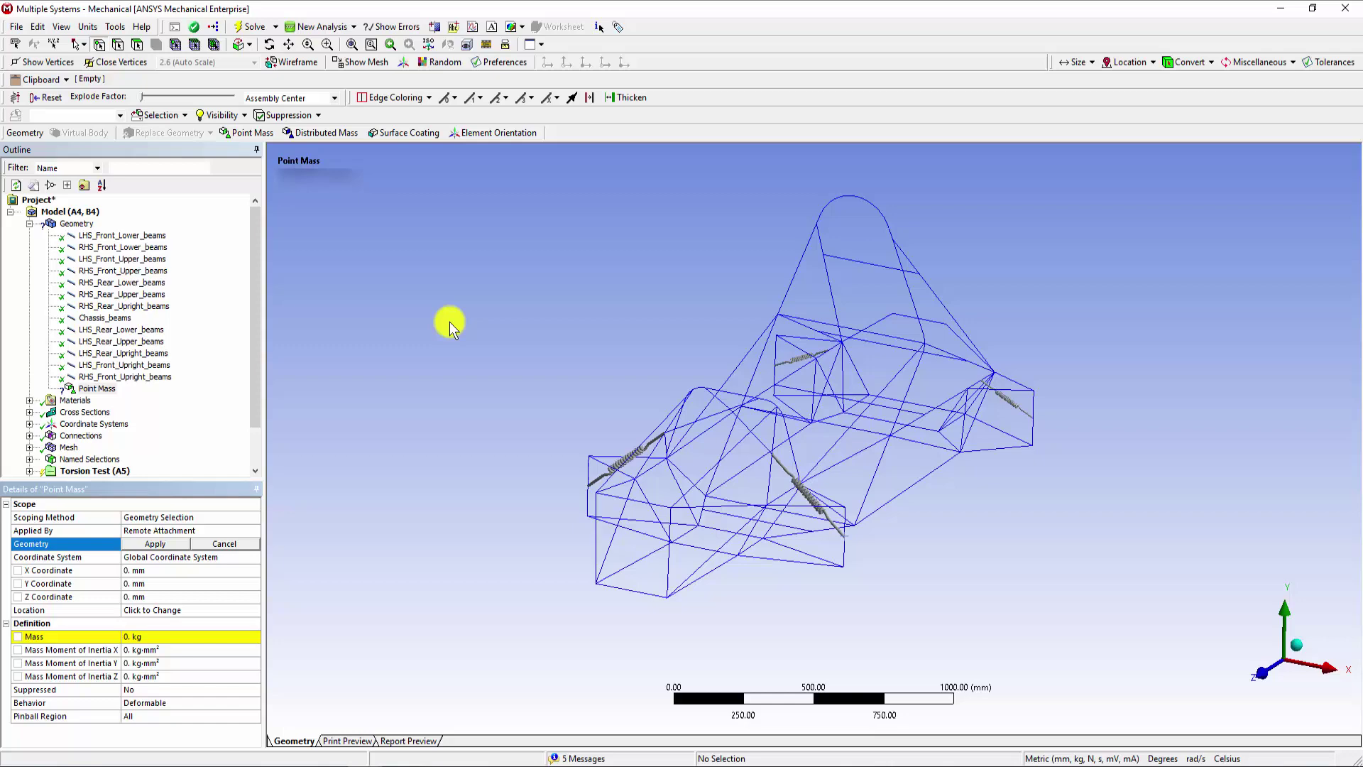
middle_drag(687, 481, 963, 474)
click(99, 44)
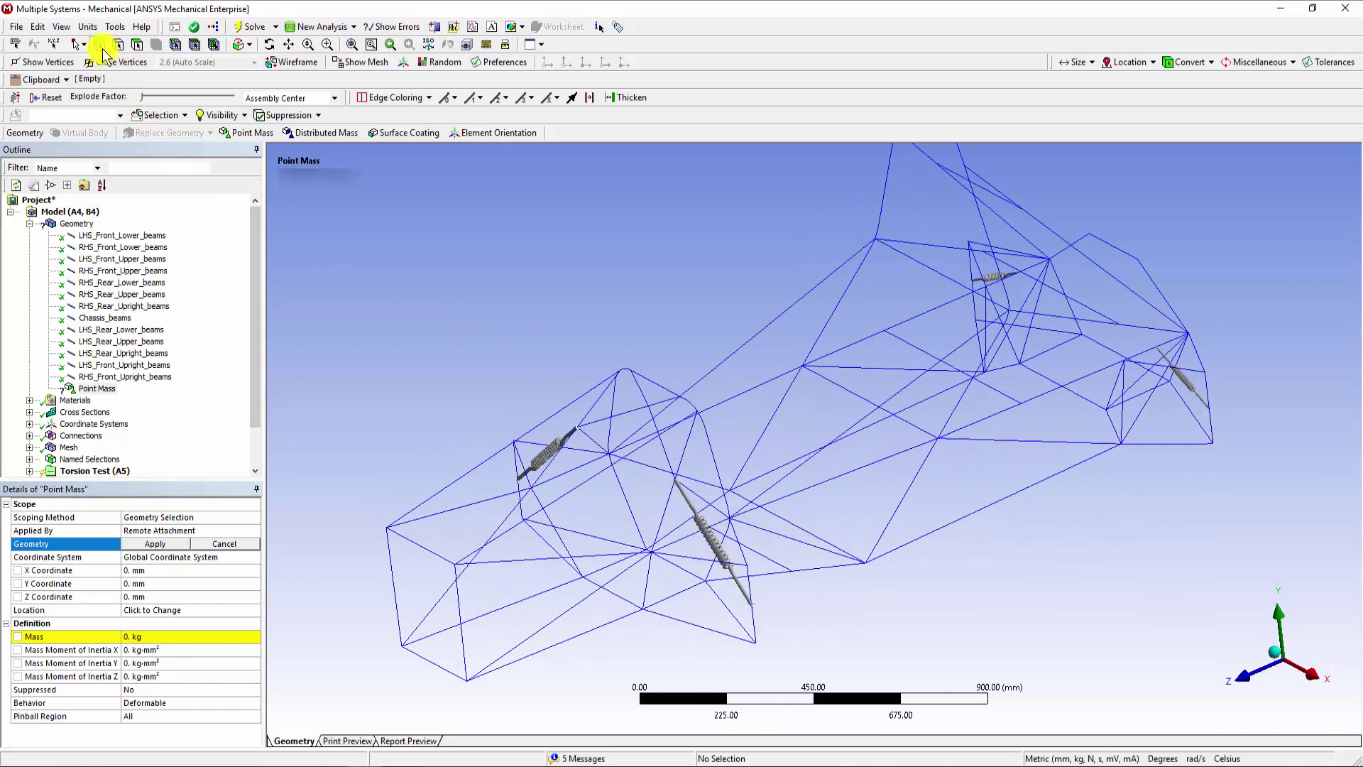
click(802, 366)
middle_drag(930, 477, 703, 426)
ctrl+click(699, 390)
middle_drag(657, 495, 431, 559)
ctrl+click(667, 490)
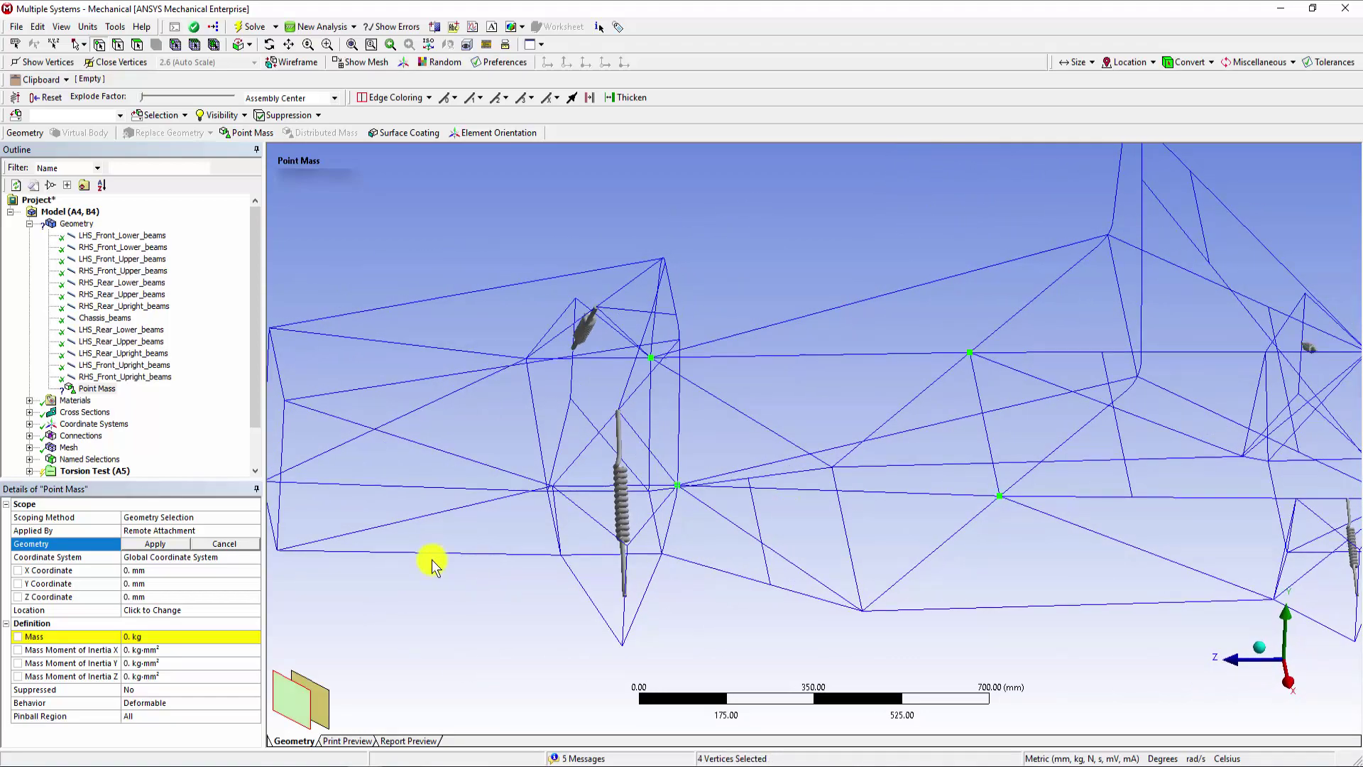
click(153, 544)
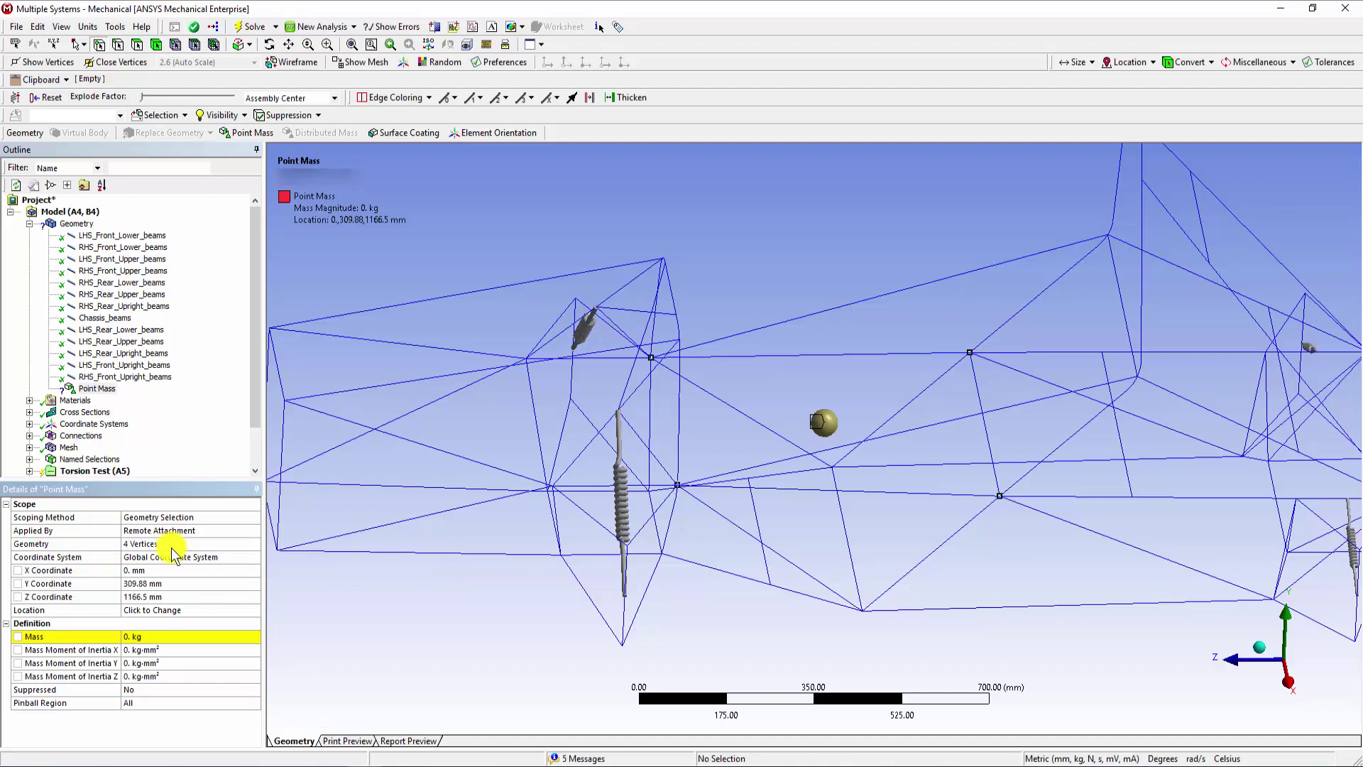
Set the point mass to 70 kg and orbit the frame to view it
click(168, 635)
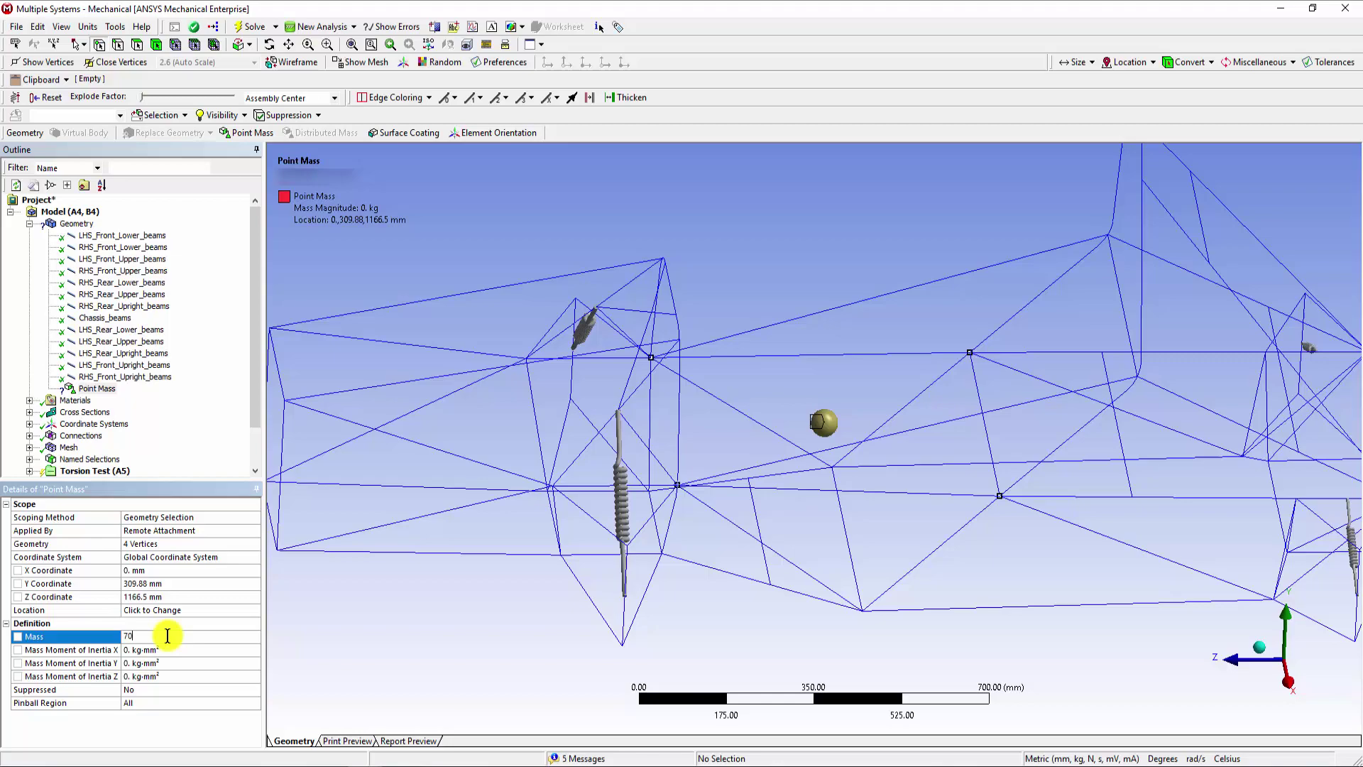
scroll(791, 334, down, 4)
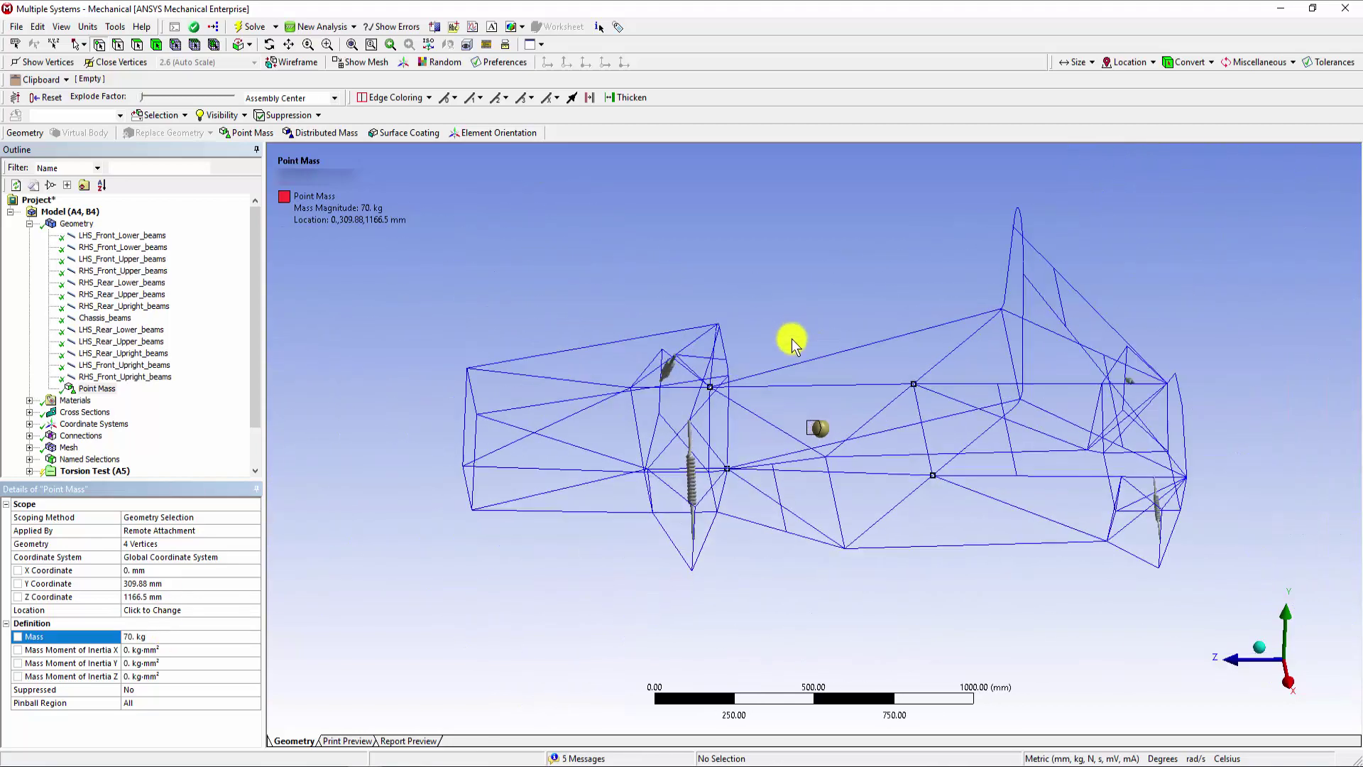
middle_drag(790, 338, 869, 497)
scroll(869, 497, up, 2)
ctrl+middle_drag(952, 517, 909, 511)
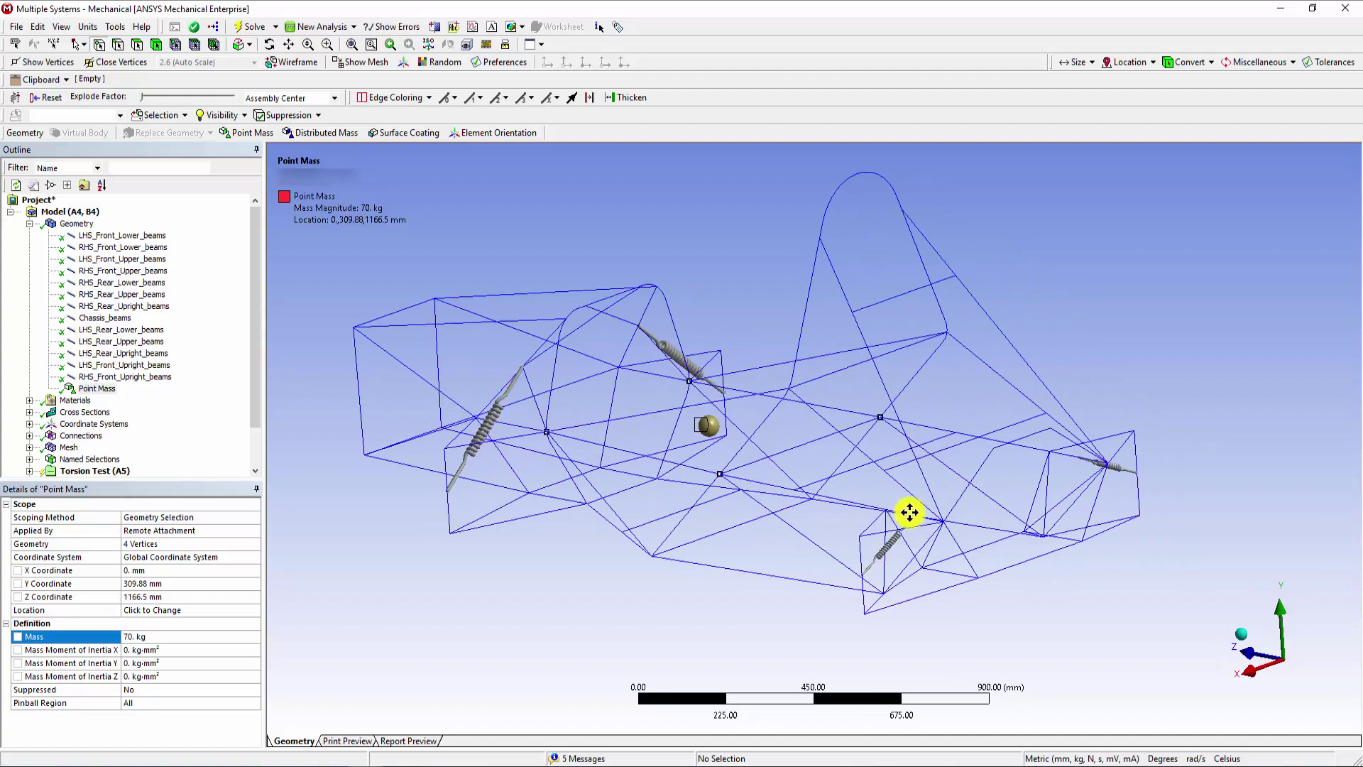
Add an Acceleration to Cornering Test defined by components with X = 9800 mm/s²
click(89, 222)
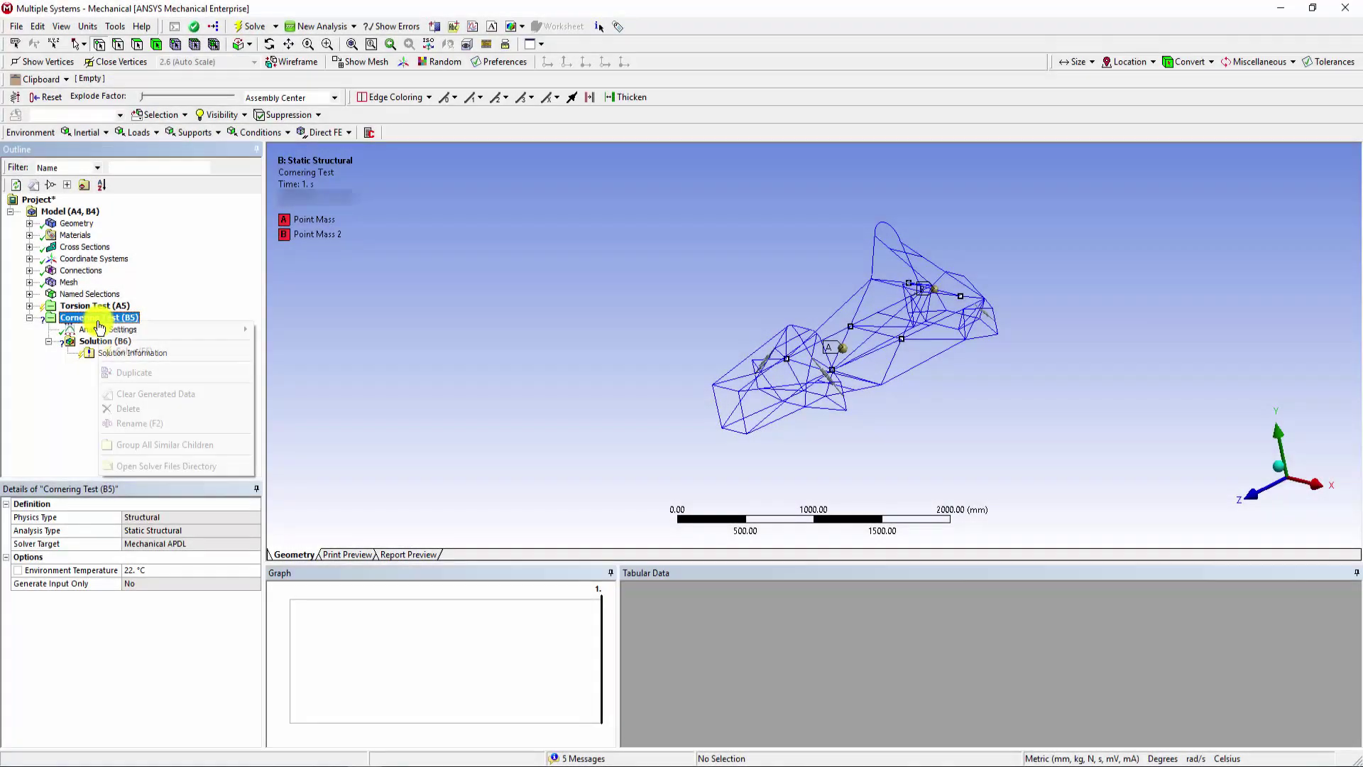
right_click(100, 319)
mouse_move(138, 325)
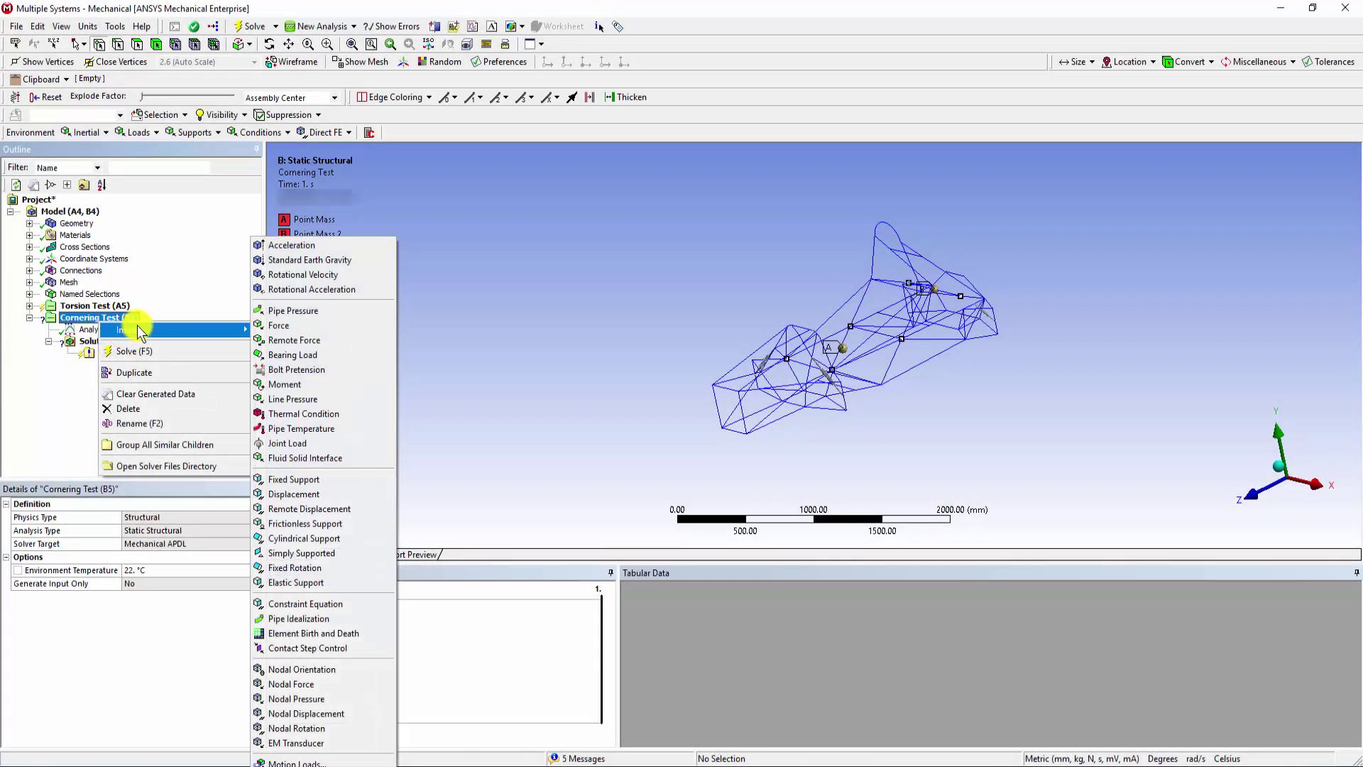
click(291, 249)
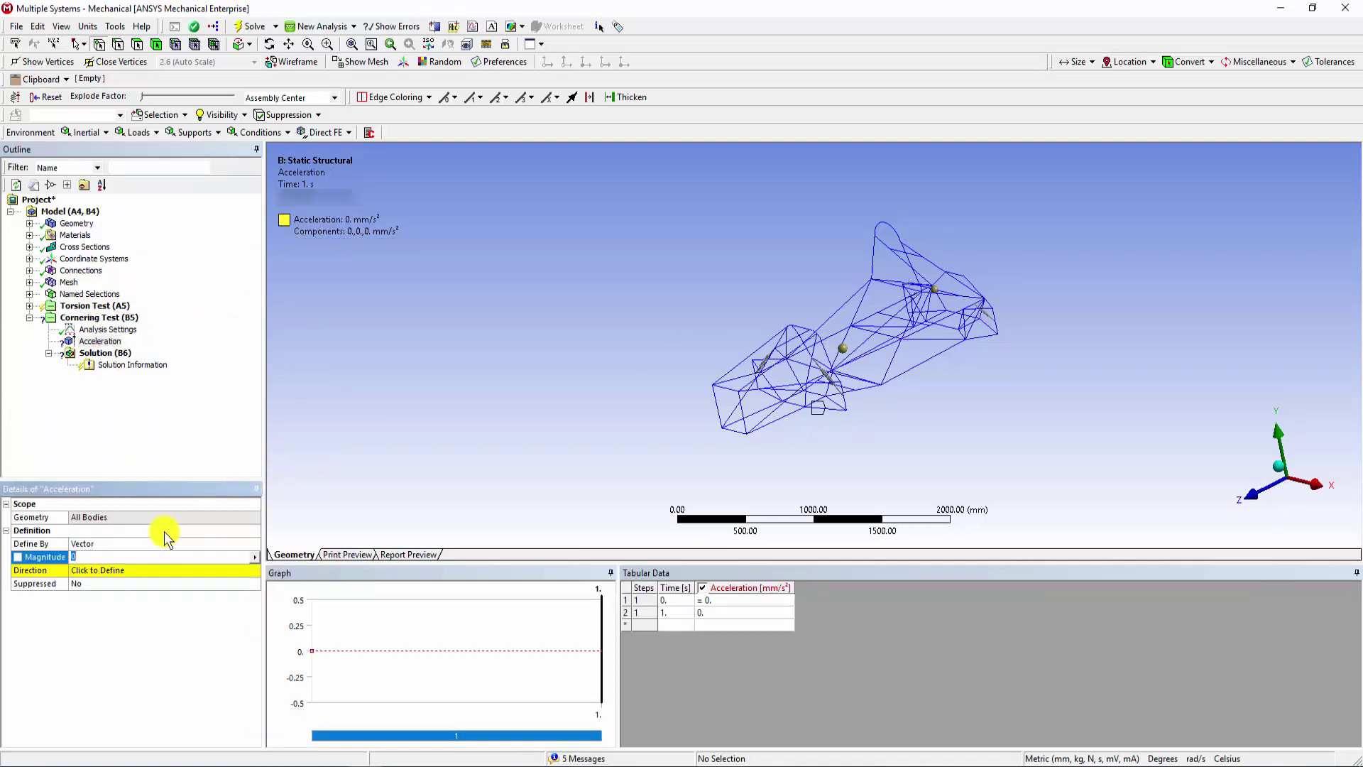
click(163, 543)
click(254, 544)
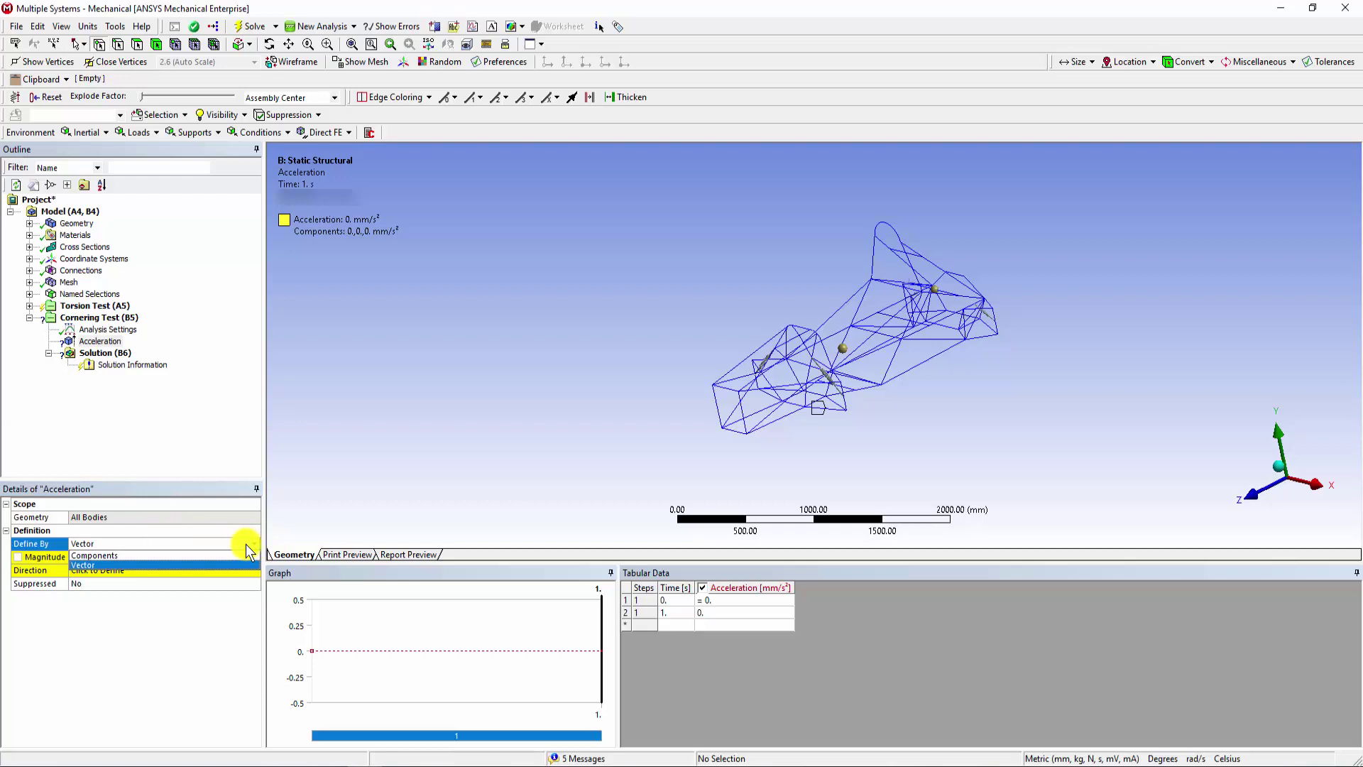
click(223, 555)
click(134, 570)
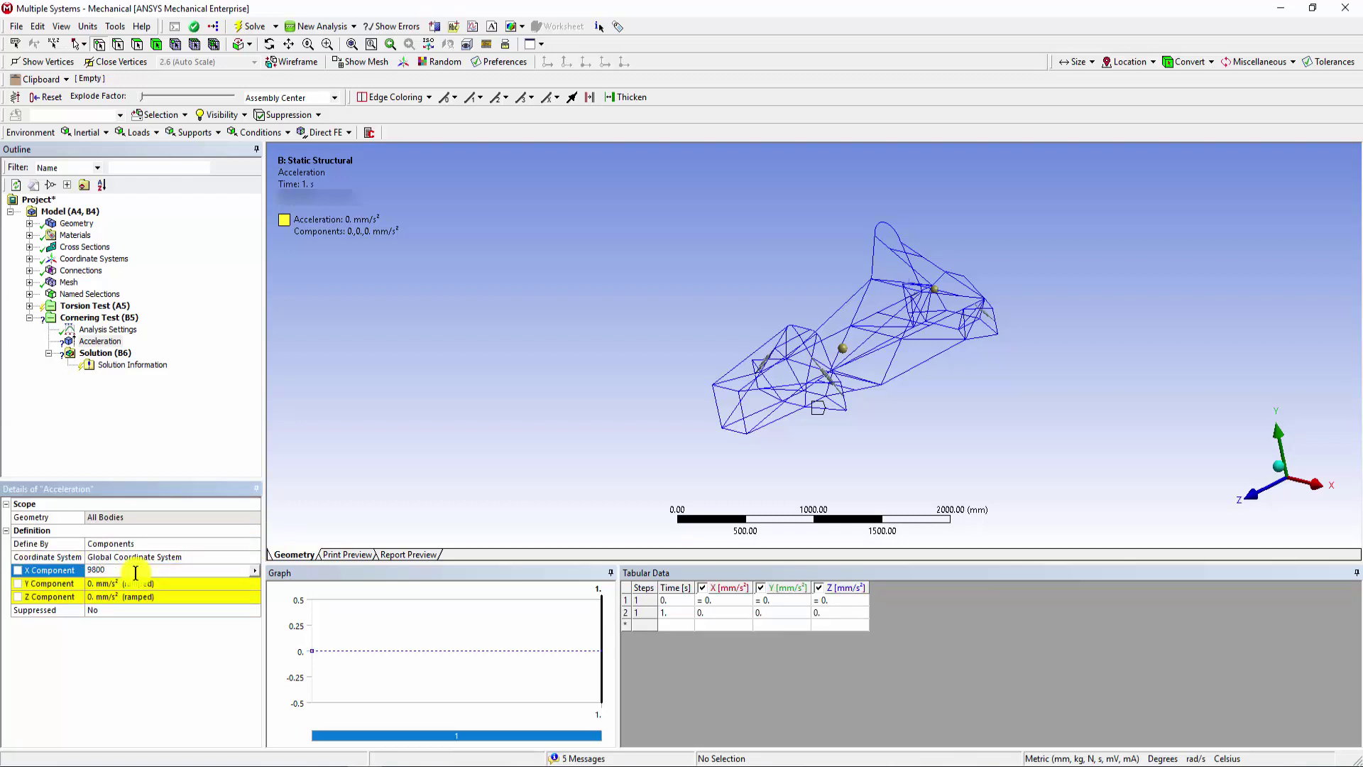
key(Return)
middle_drag(694, 412, 757, 419)
scroll(739, 391, up, 3)
Add Standard Earth Gravity to Cornering Test acting in the -Y direction
click(117, 317)
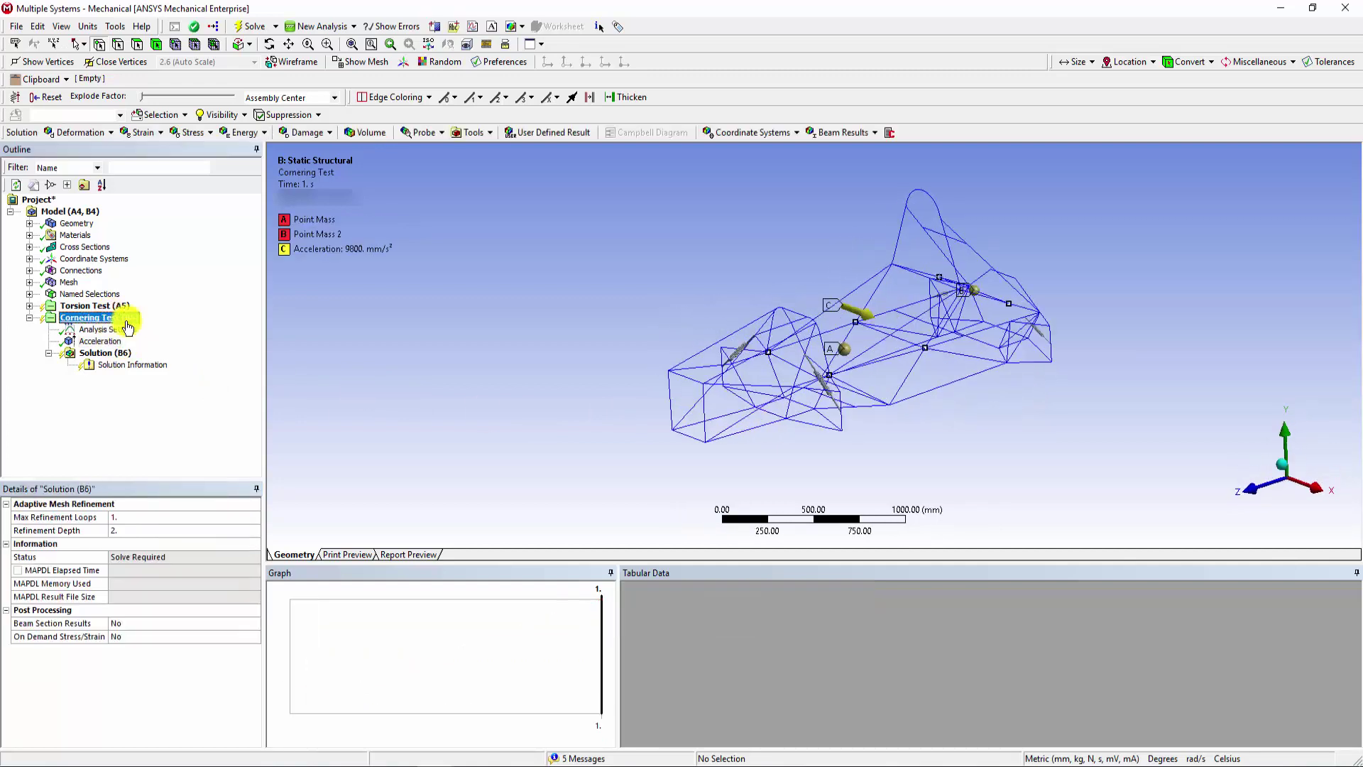
right_click(128, 321)
mouse_move(159, 328)
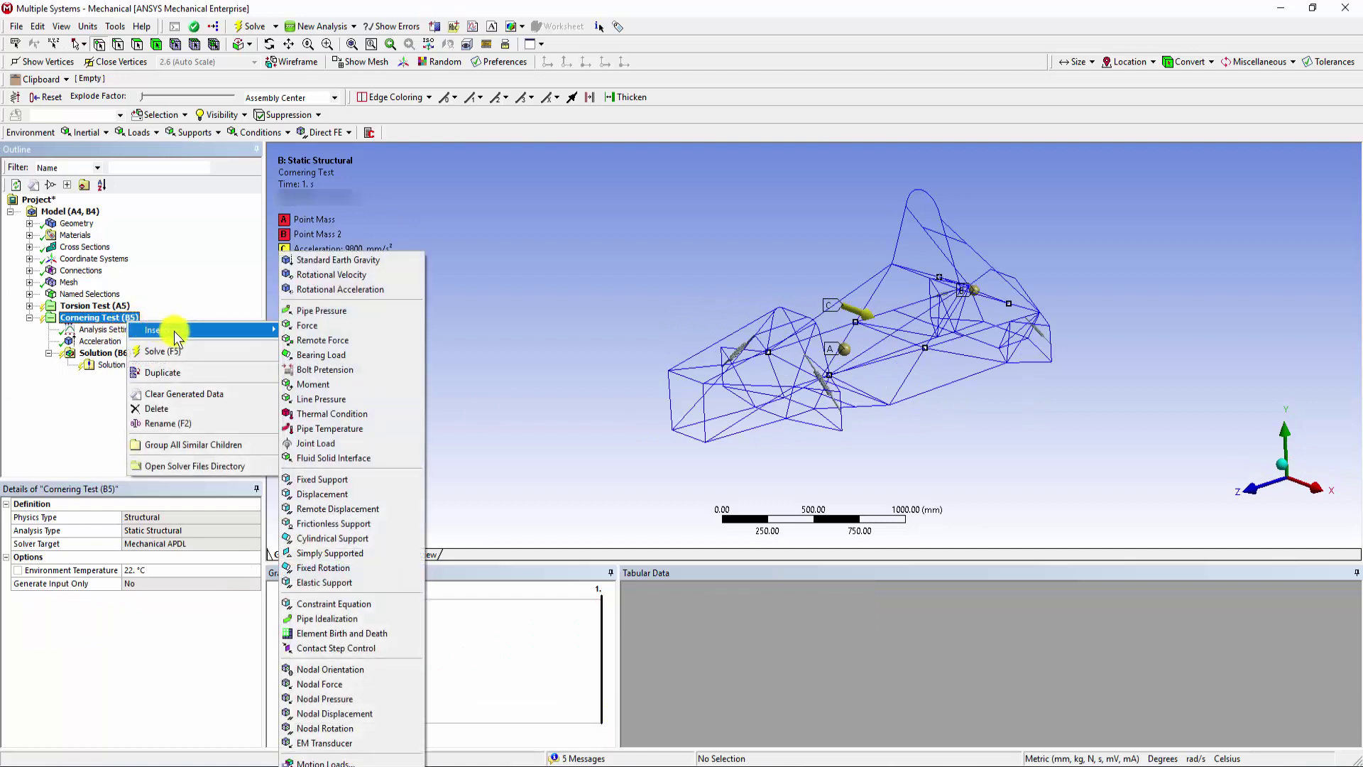
click(325, 260)
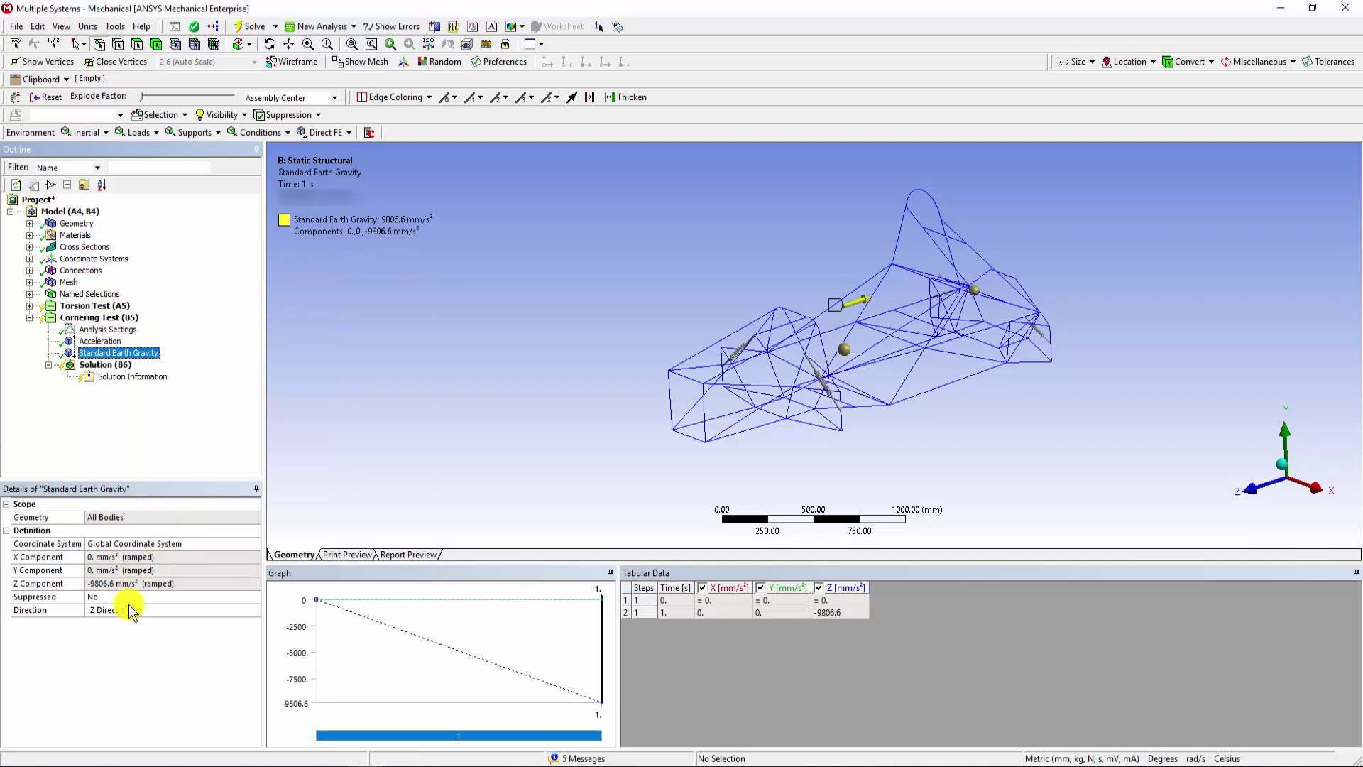
click(131, 612)
click(254, 610)
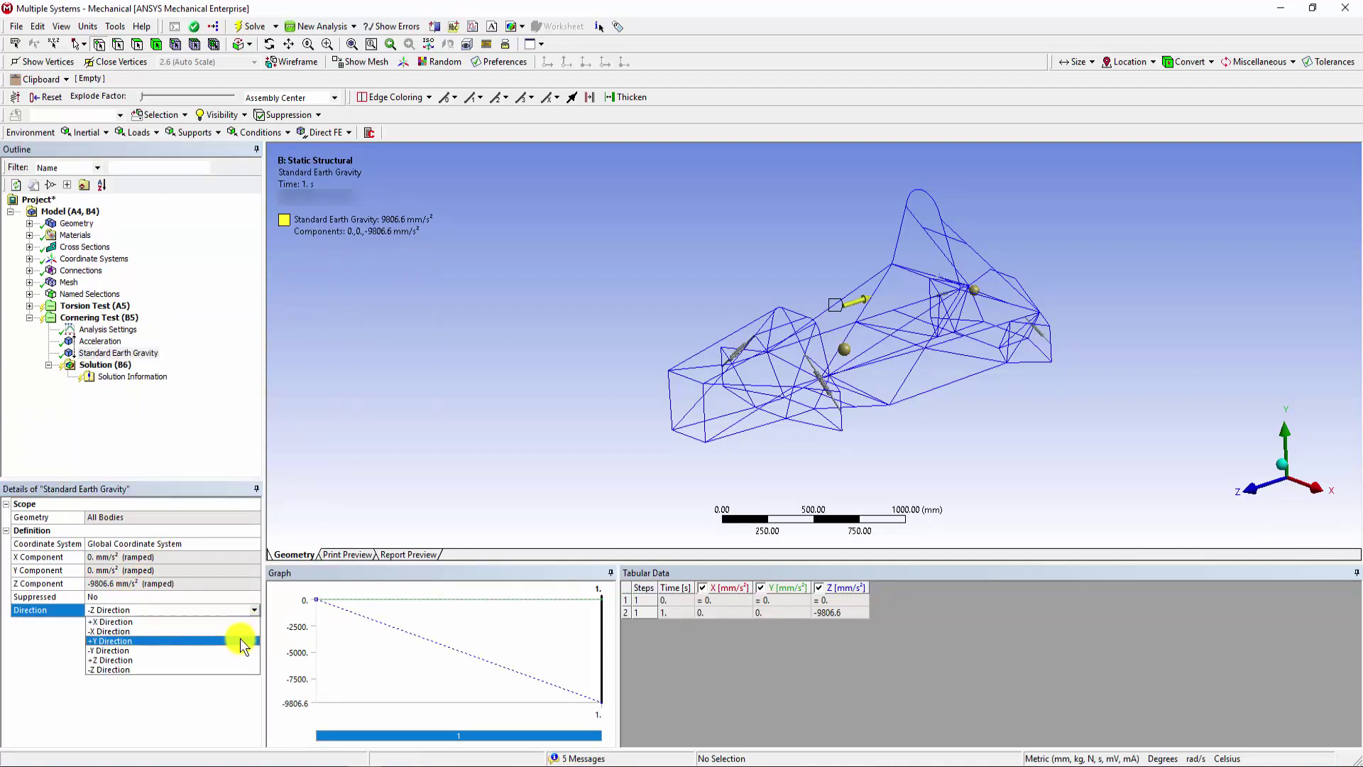
click(240, 650)
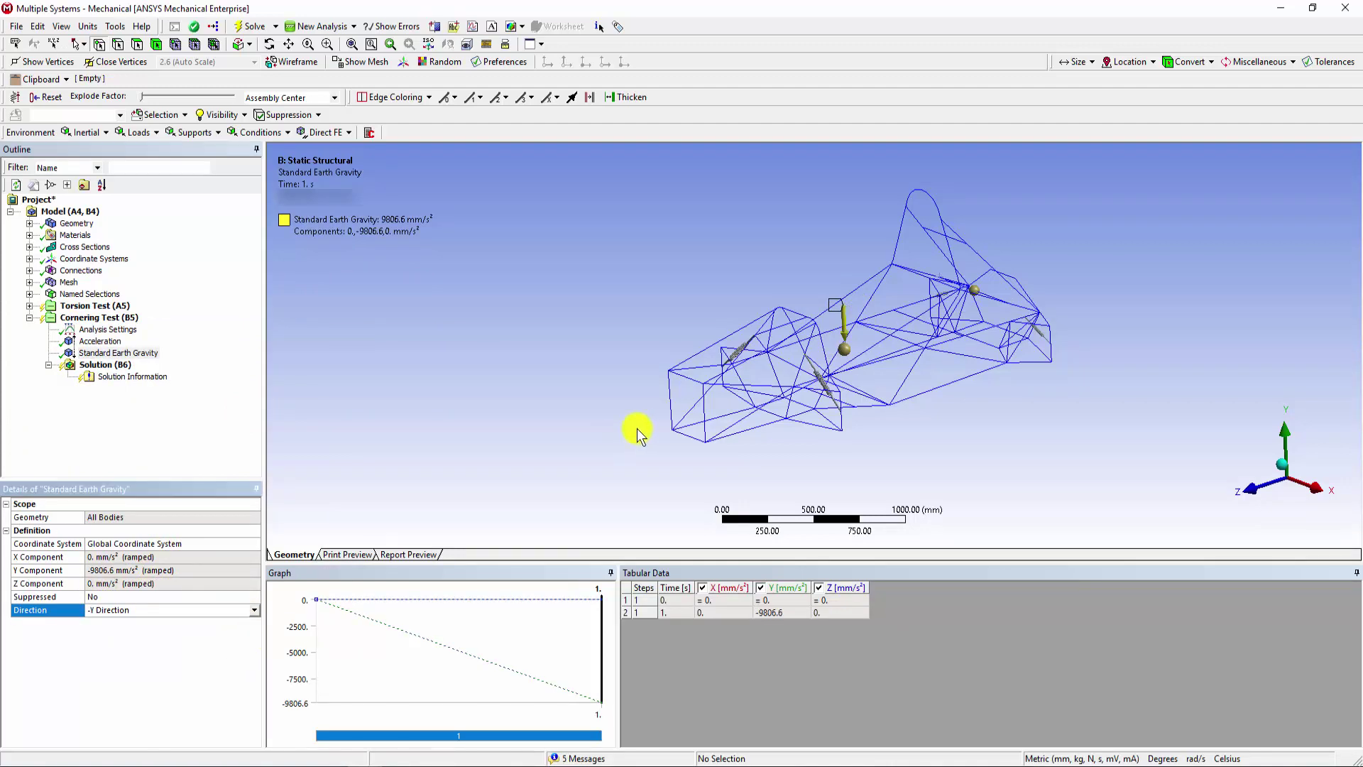
mouse_move(639, 425)
middle_down()
mouse_move(816, 435)
mouse_move(879, 423)
middle_up()
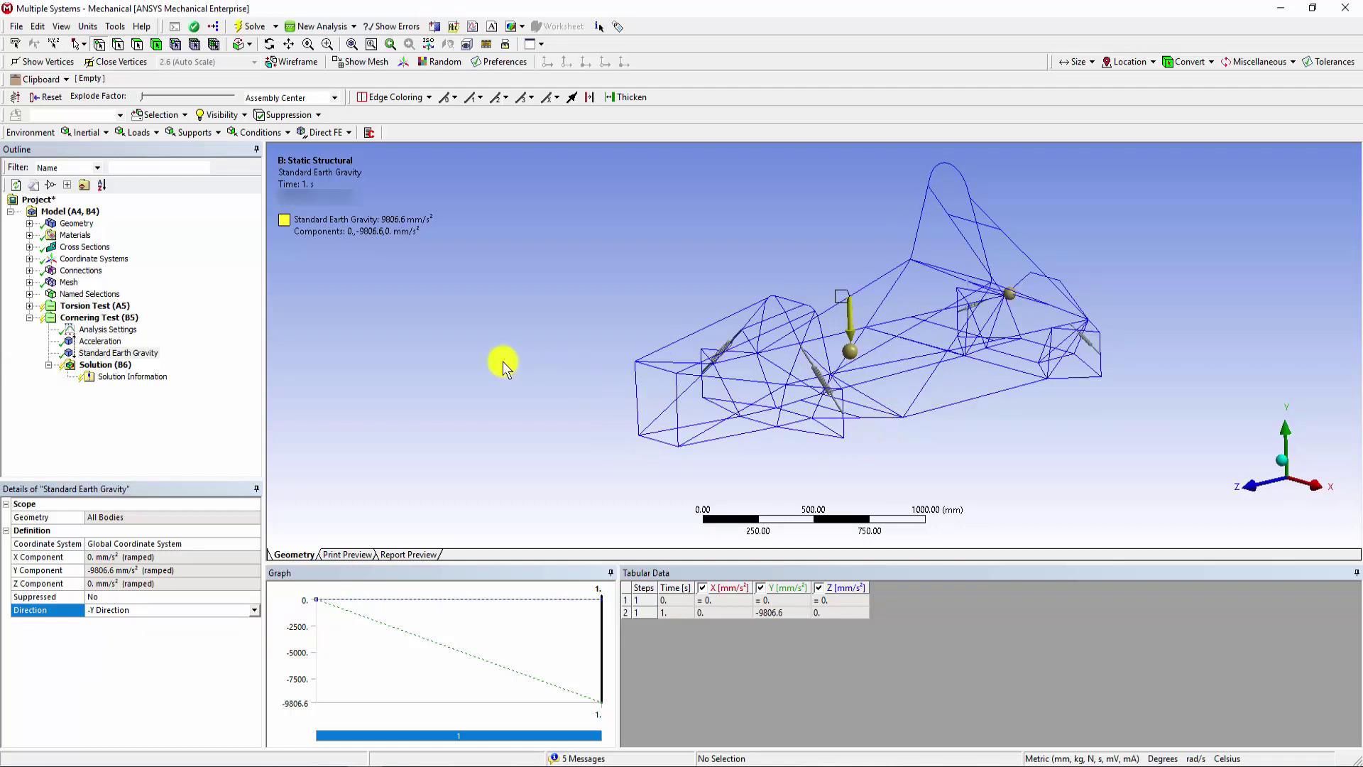
Add a Fixed Support to Cornering Test at a frame vertex
click(128, 319)
right_click(129, 321)
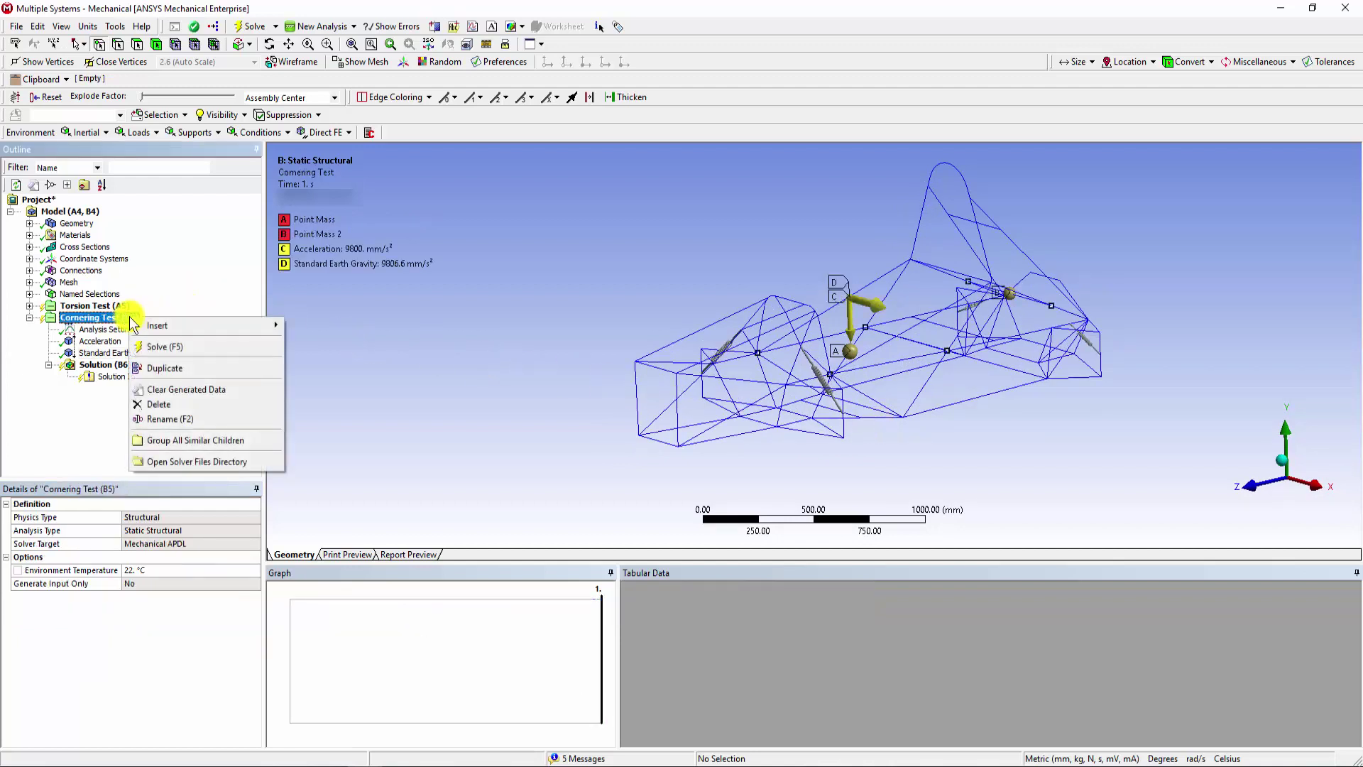
mouse_move(163, 327)
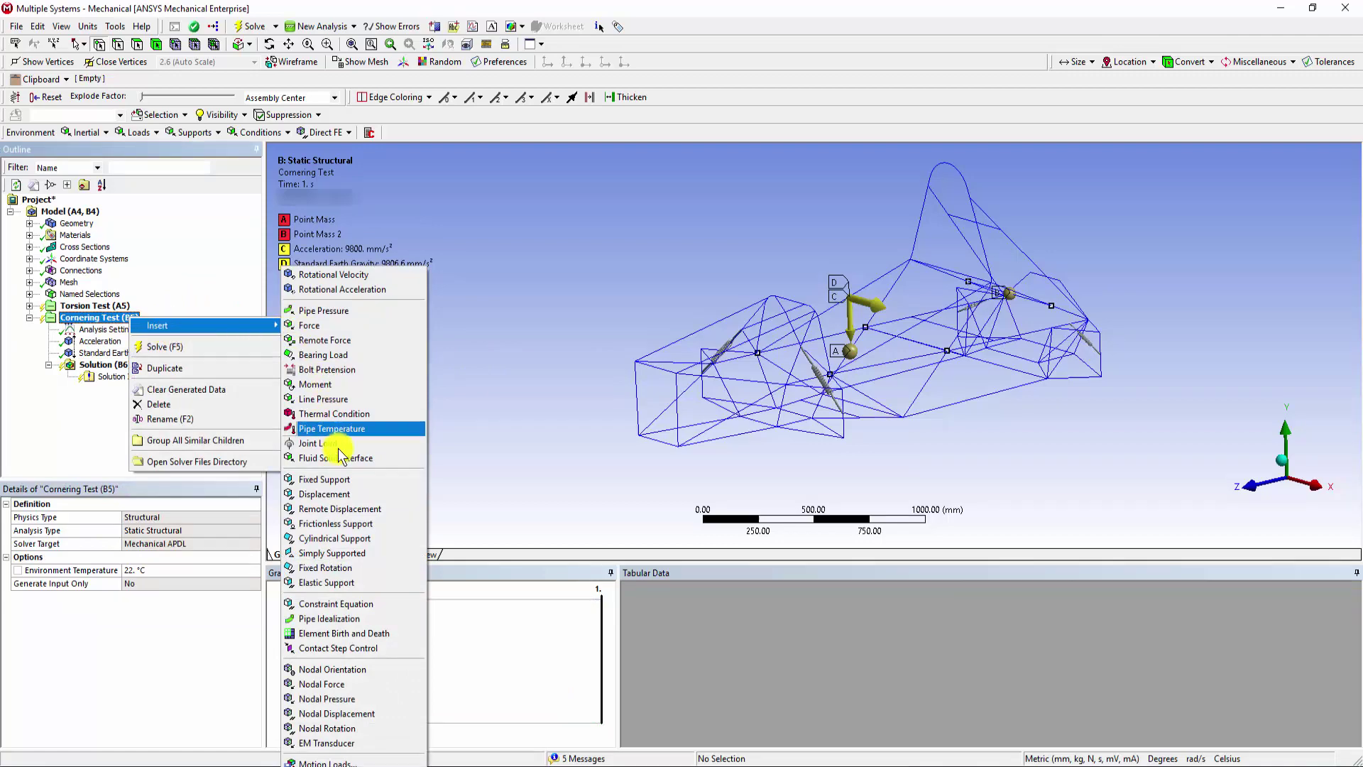
click(343, 477)
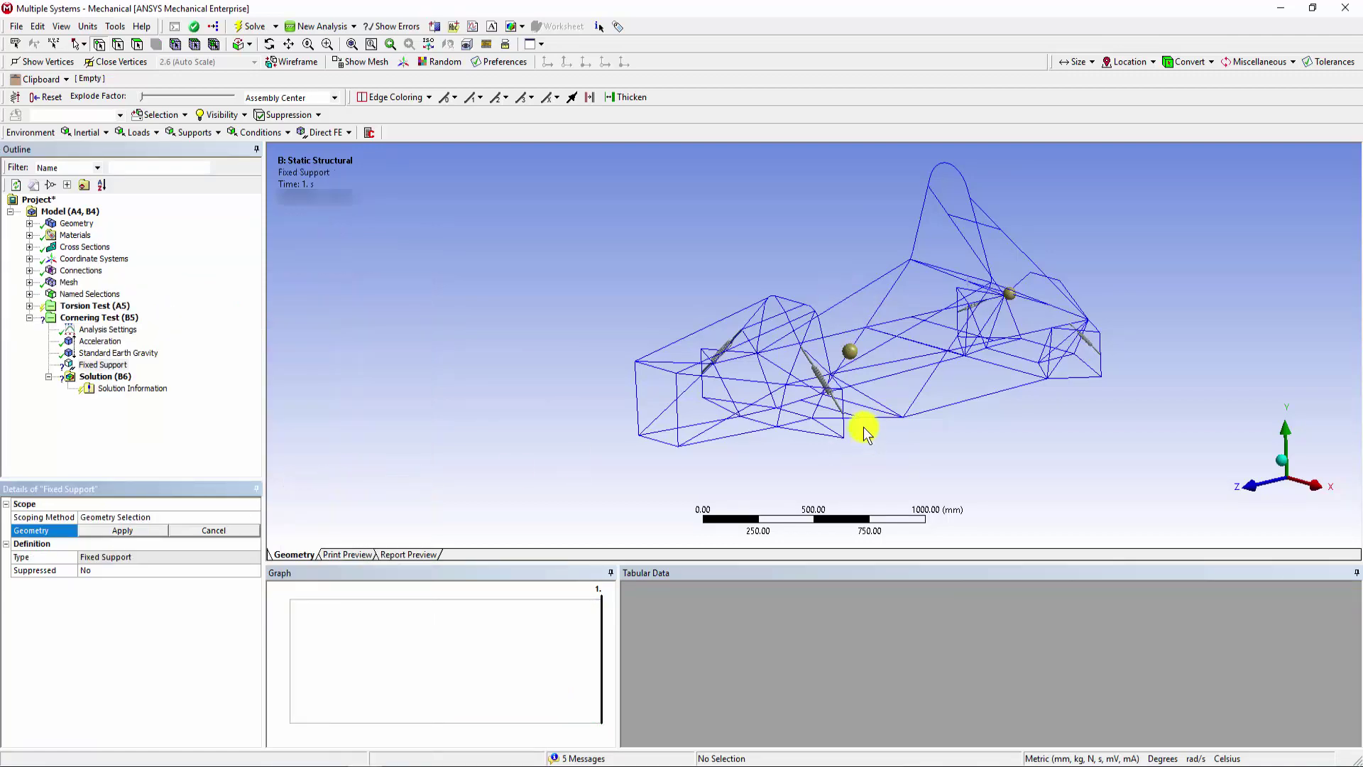
click(845, 414)
scroll(852, 422, up, 5)
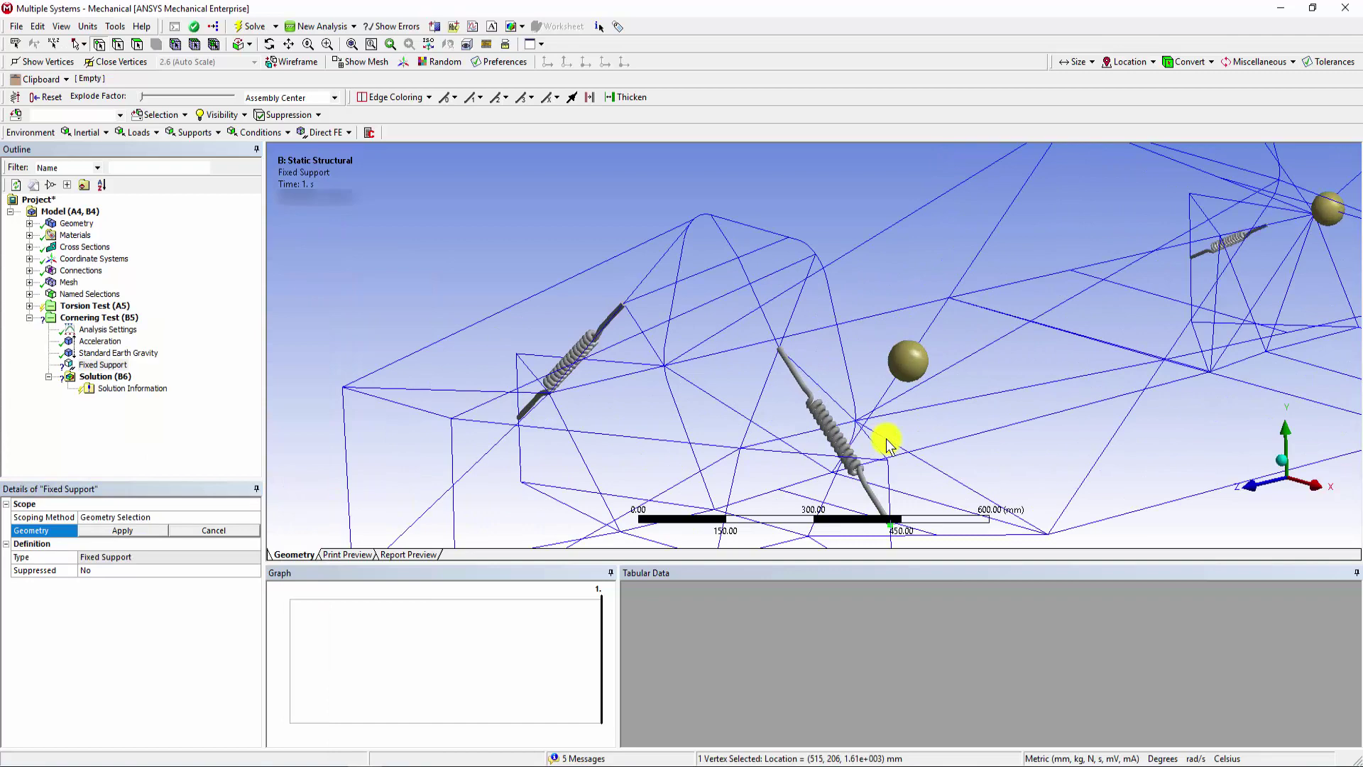
ctrl+middle_drag(818, 249, 857, 406)
click(142, 530)
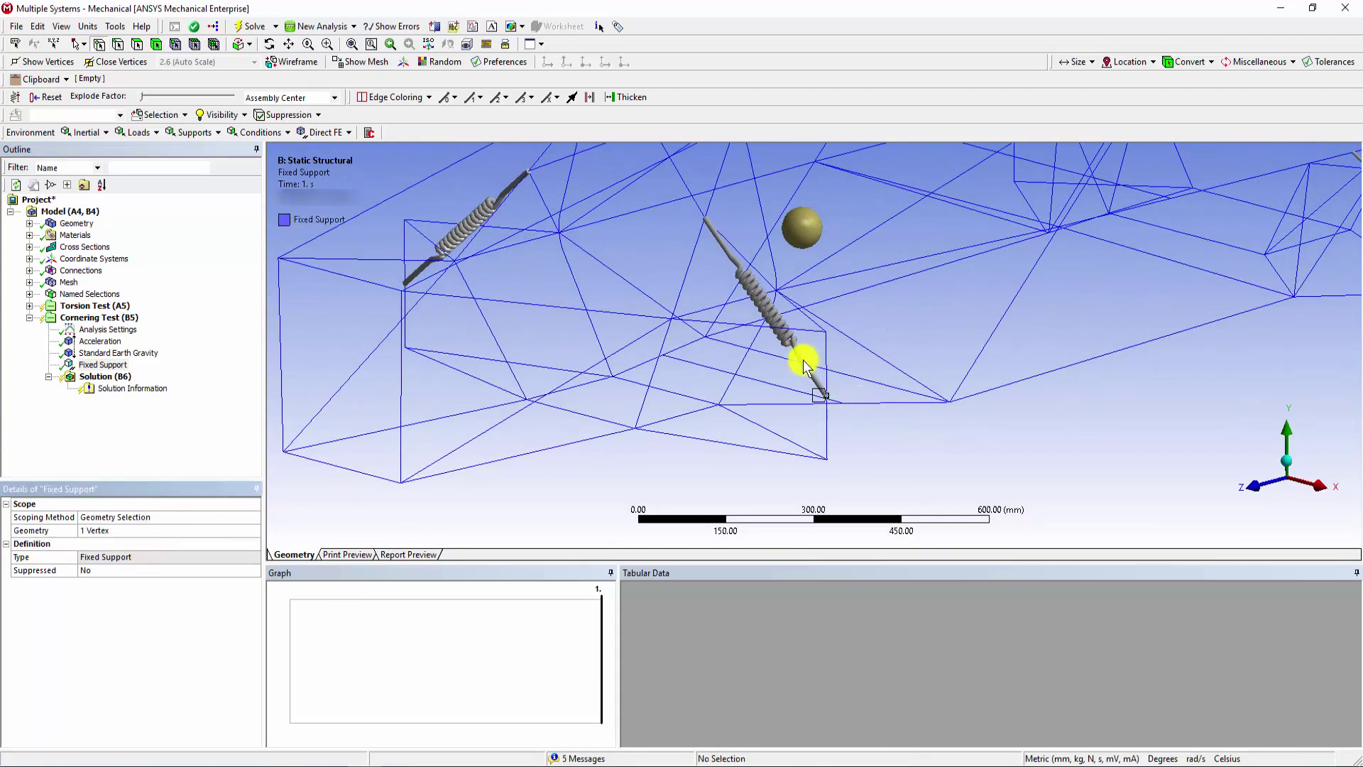
Orbit and pan the frame to inspect the fixed supports
scroll(804, 365, up, 2)
scroll(801, 362, down, 4)
middle_drag(797, 359, 755, 395)
scroll(755, 395, up, 2)
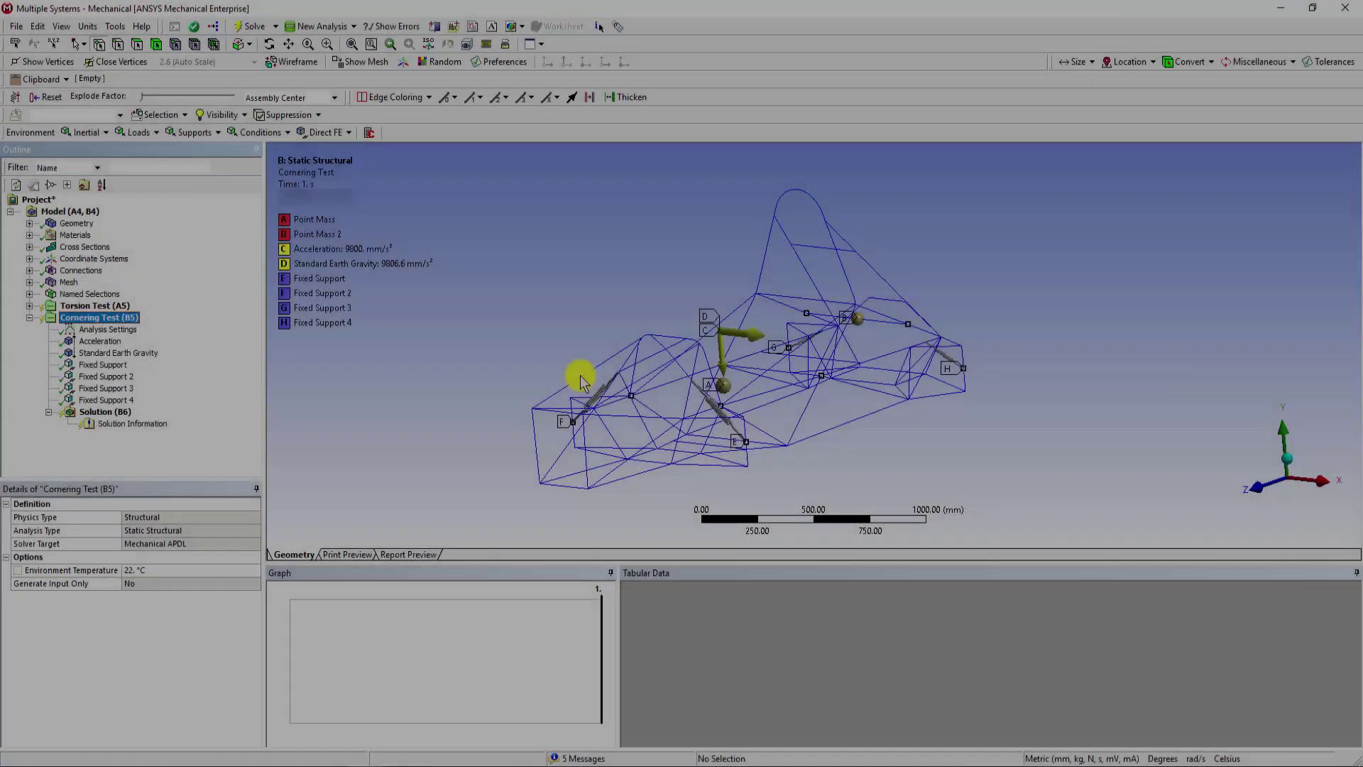
middle_drag(580, 382, 706, 379)
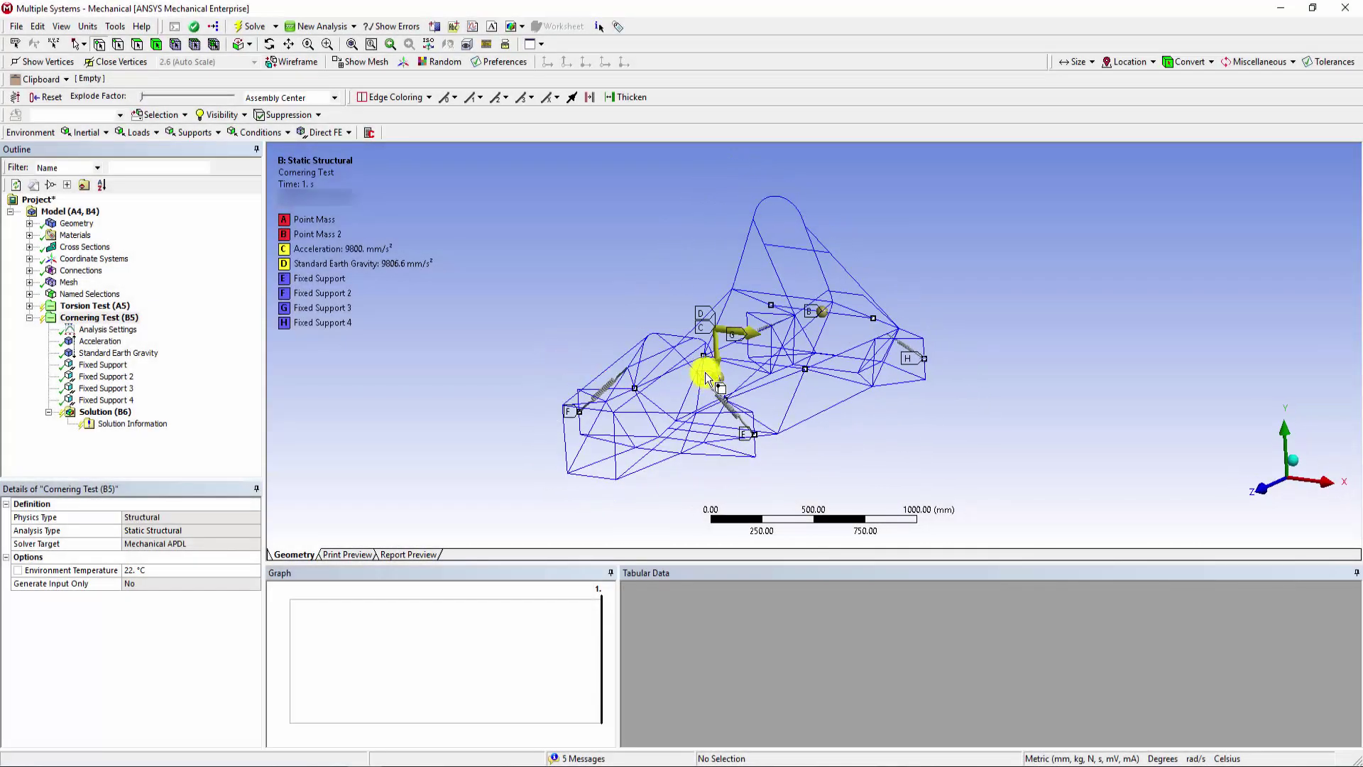
ctrl+middle_drag(703, 438, 733, 424)
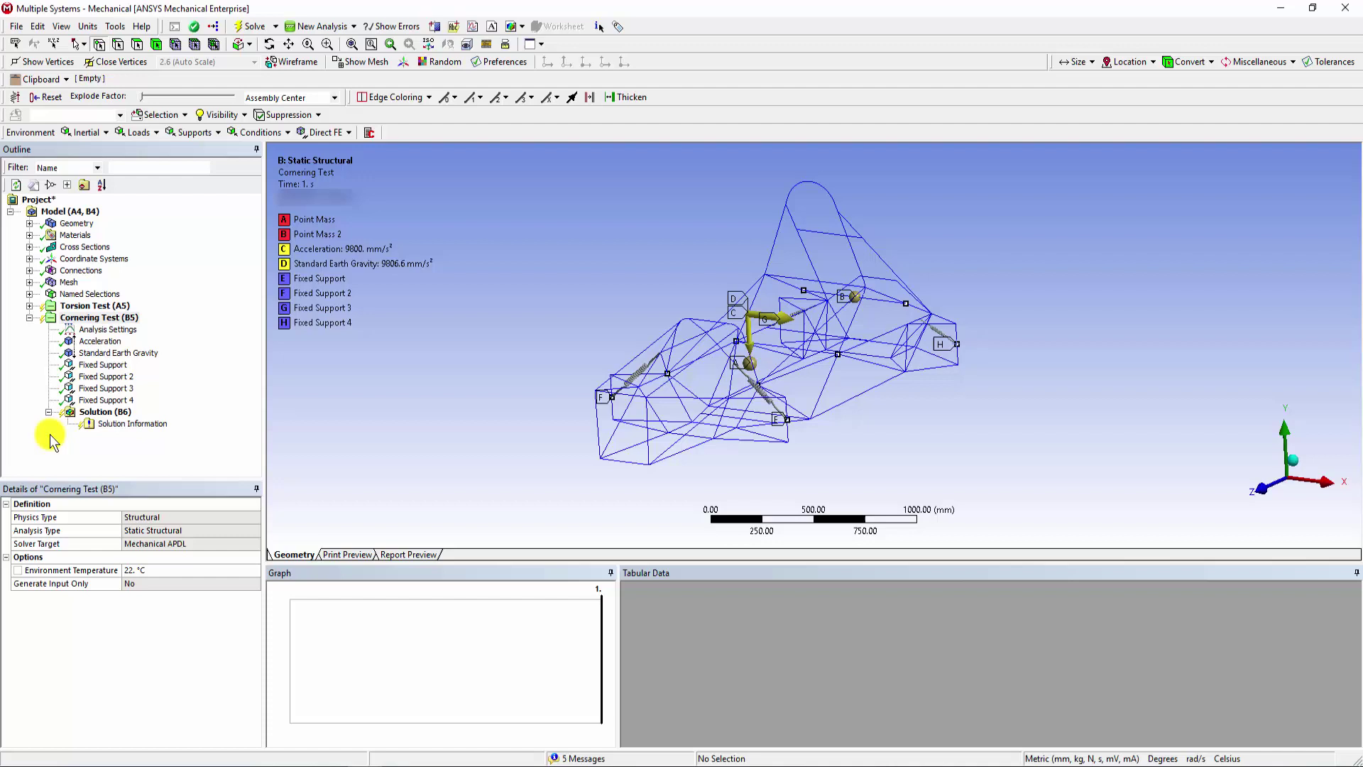
Insert a Total Deformation result and a Beam Results Axial Force result under the Cornering Test solution
click(124, 417)
right_click(124, 417)
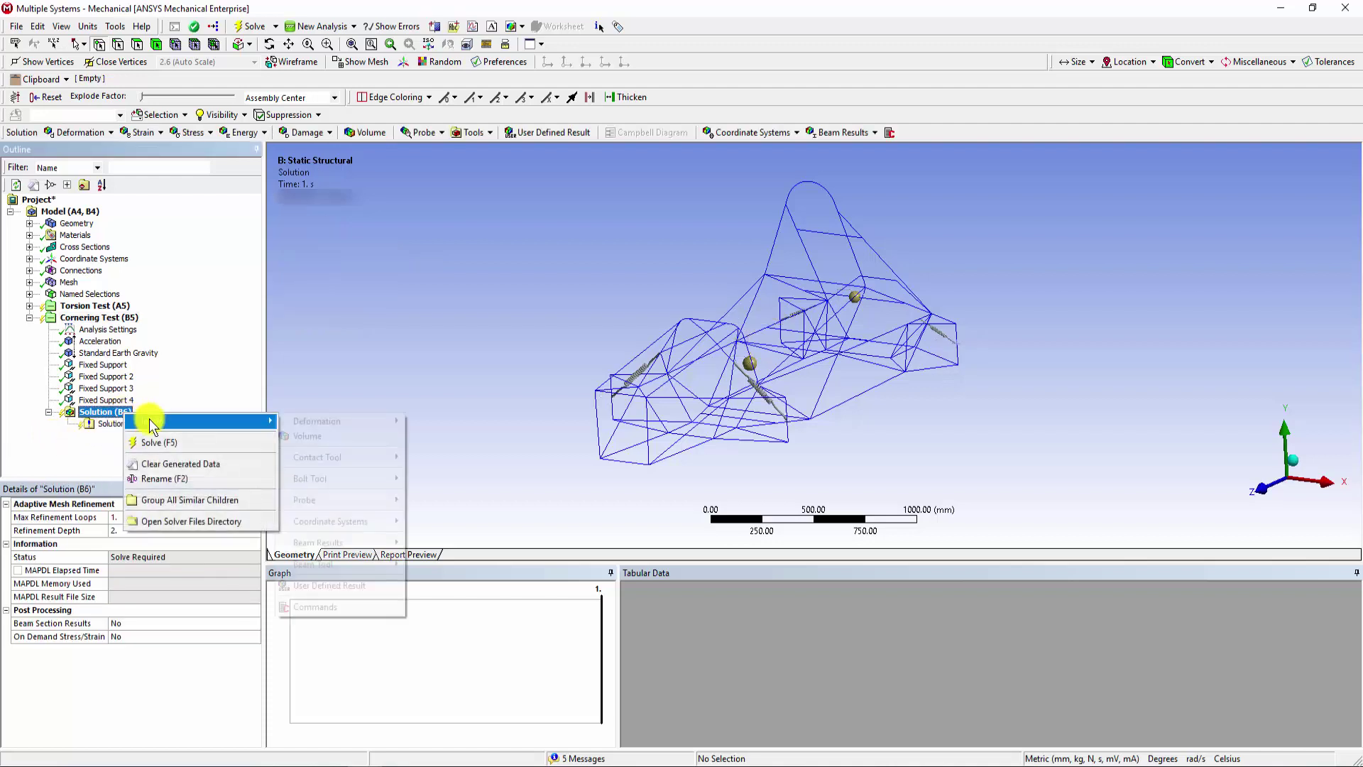
mouse_move(163, 420)
mouse_move(318, 423)
click(441, 422)
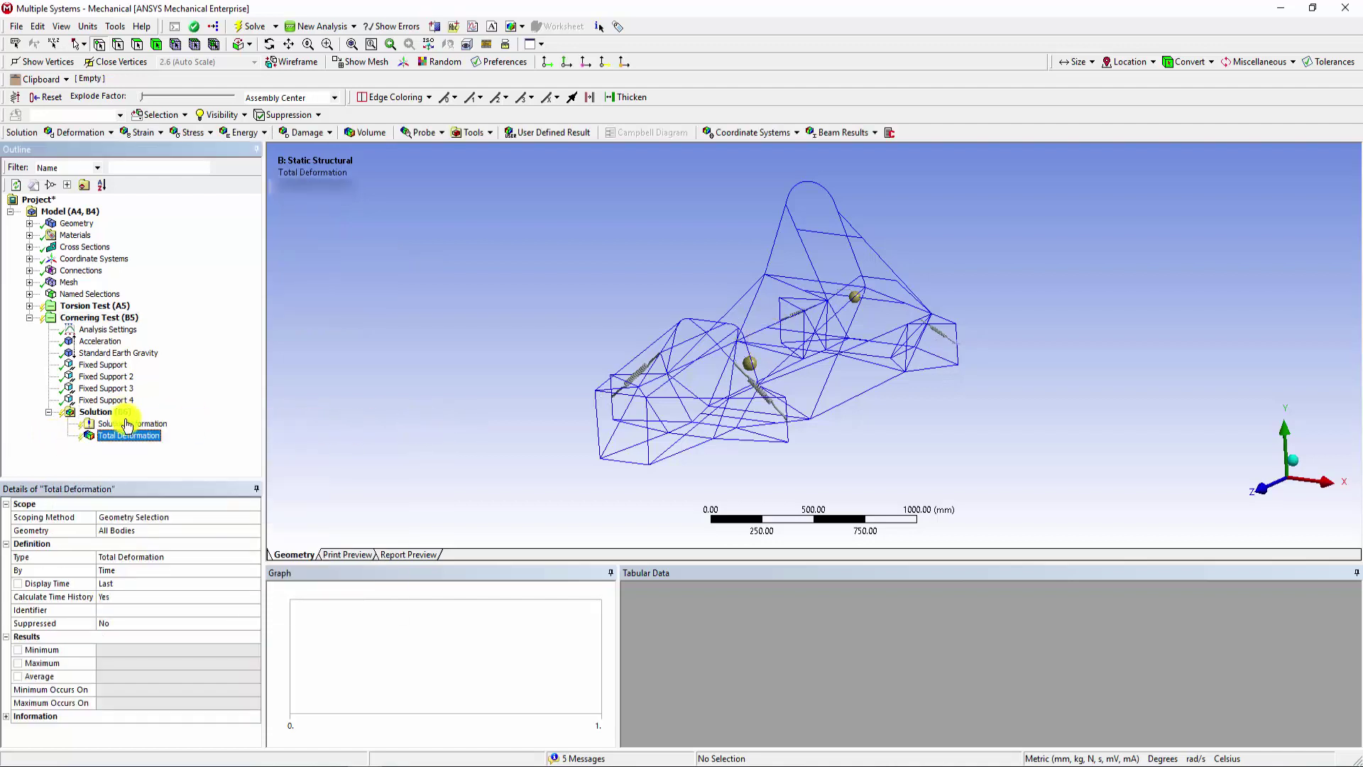
right_click(125, 414)
mouse_move(170, 423)
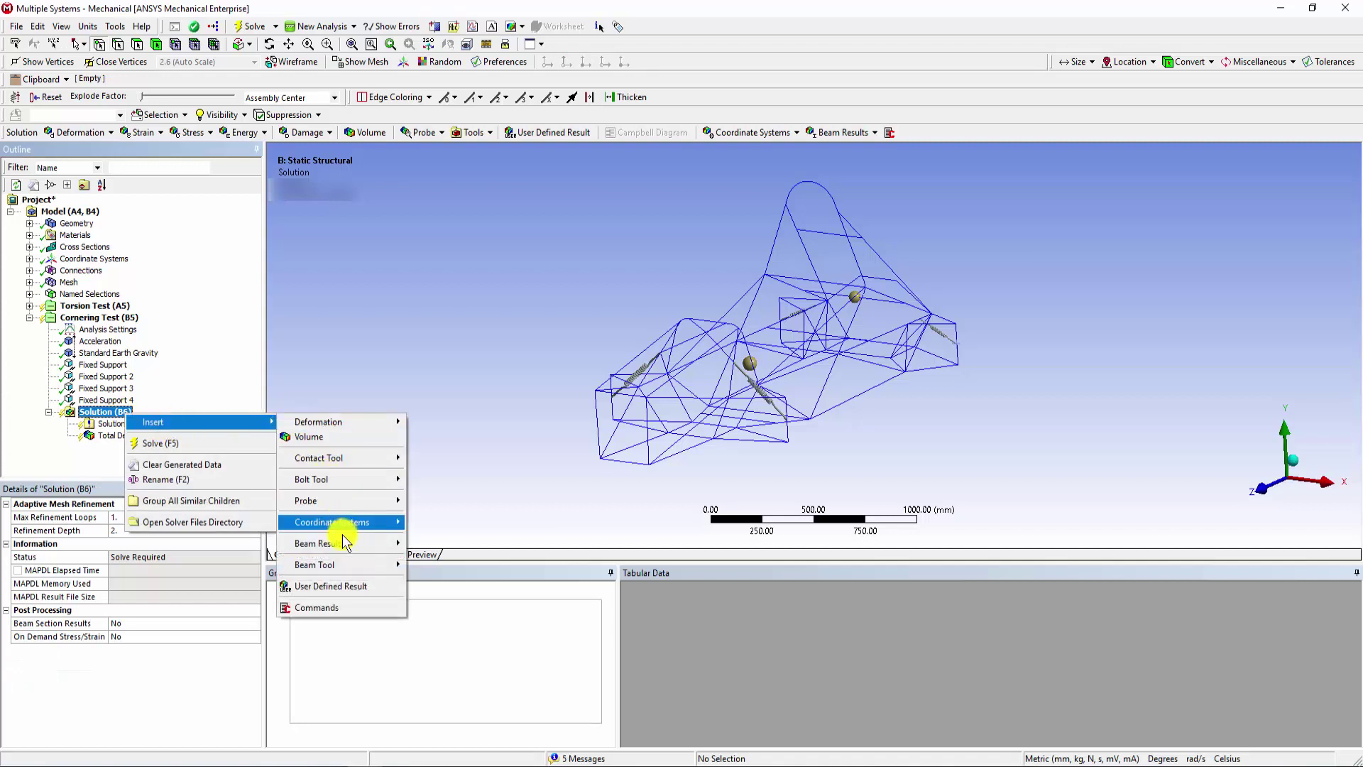
mouse_move(345, 547)
click(441, 568)
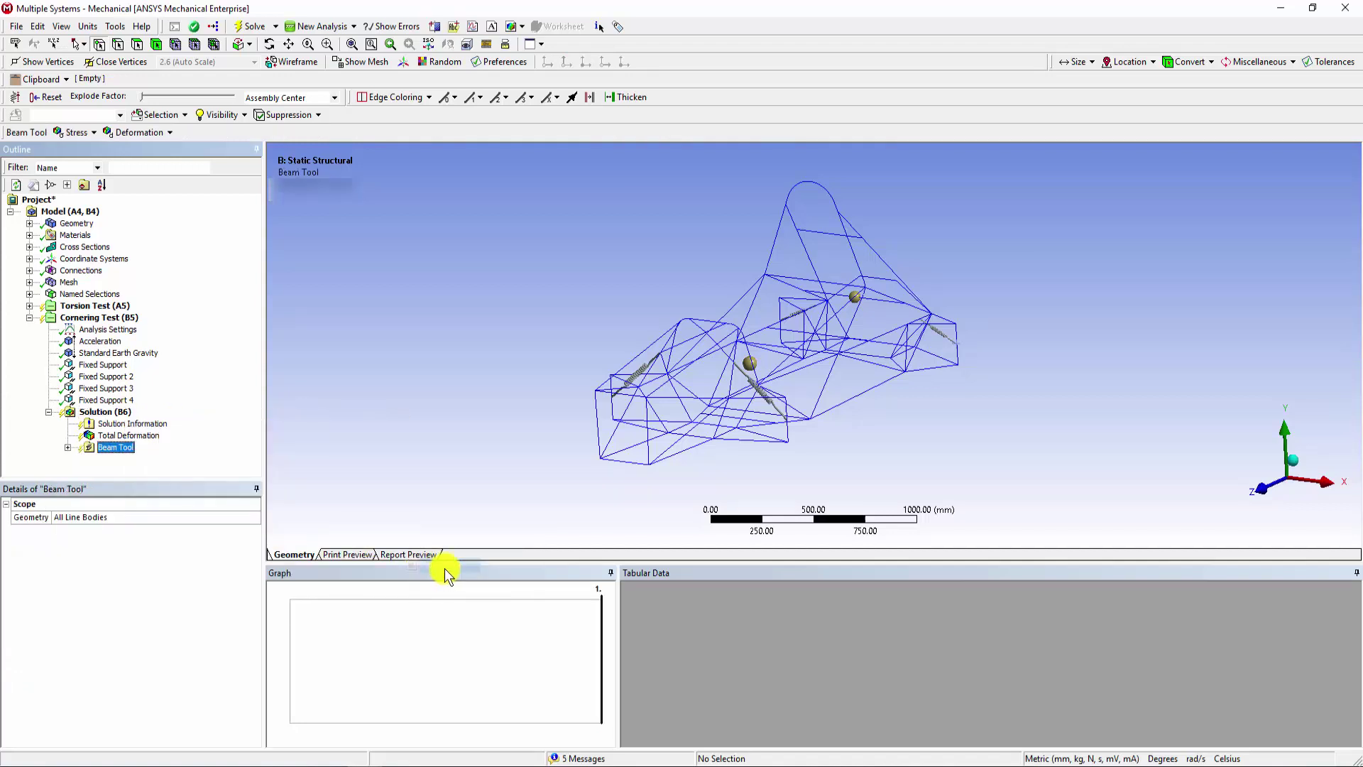
Solve the Cornering Test analysis, which finishes with a matrix coefficient ratio warning
click(125, 413)
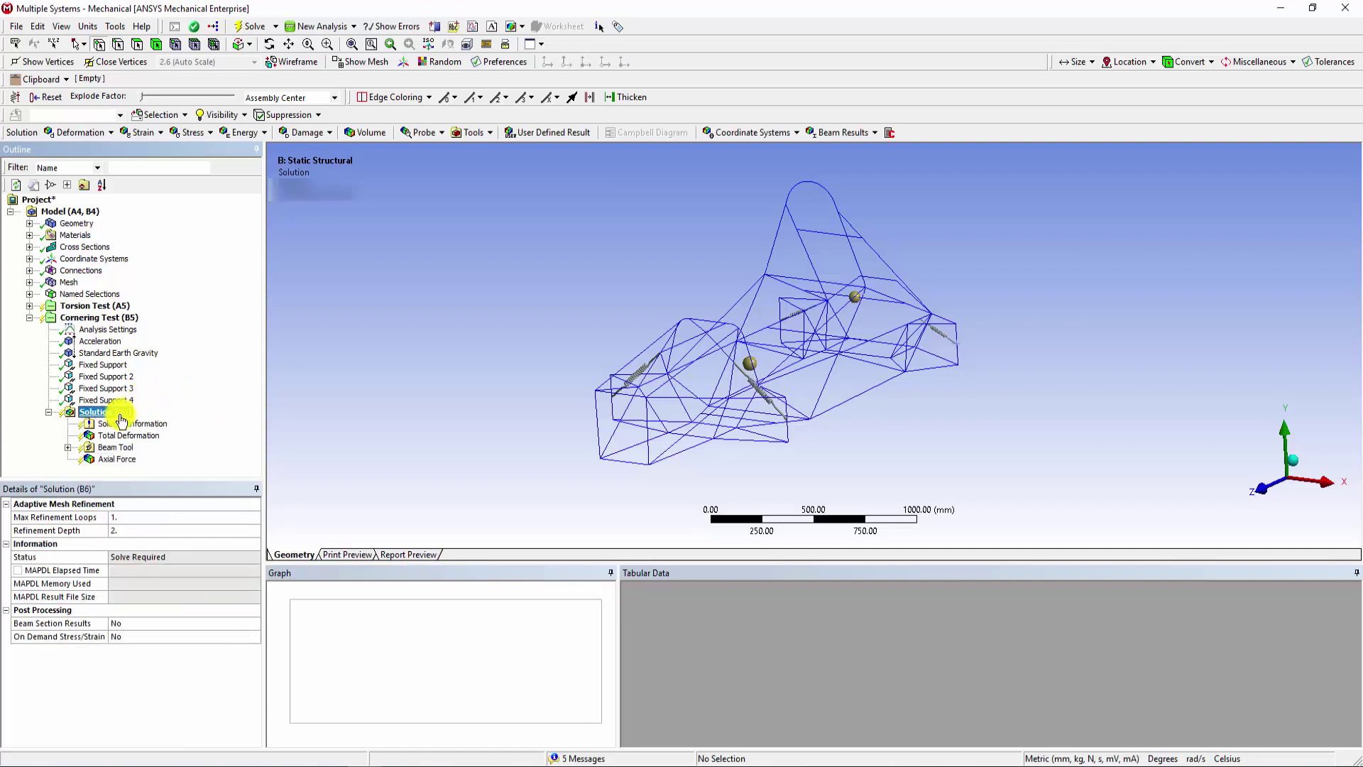
right_click(125, 413)
click(143, 443)
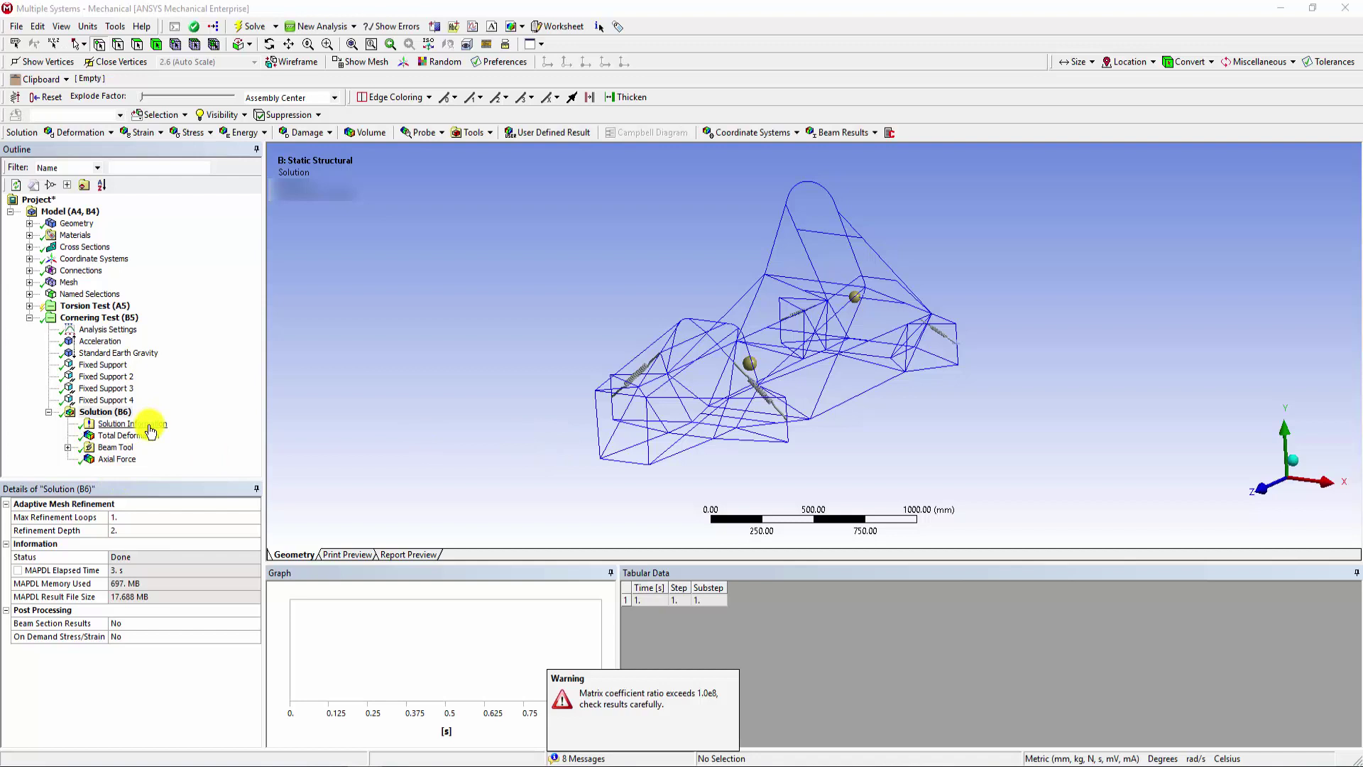
Display the Cornering Test total deformation contour (max 0.82524 mm) in a straight front view
click(129, 435)
drag(735, 443, 1124, 496)
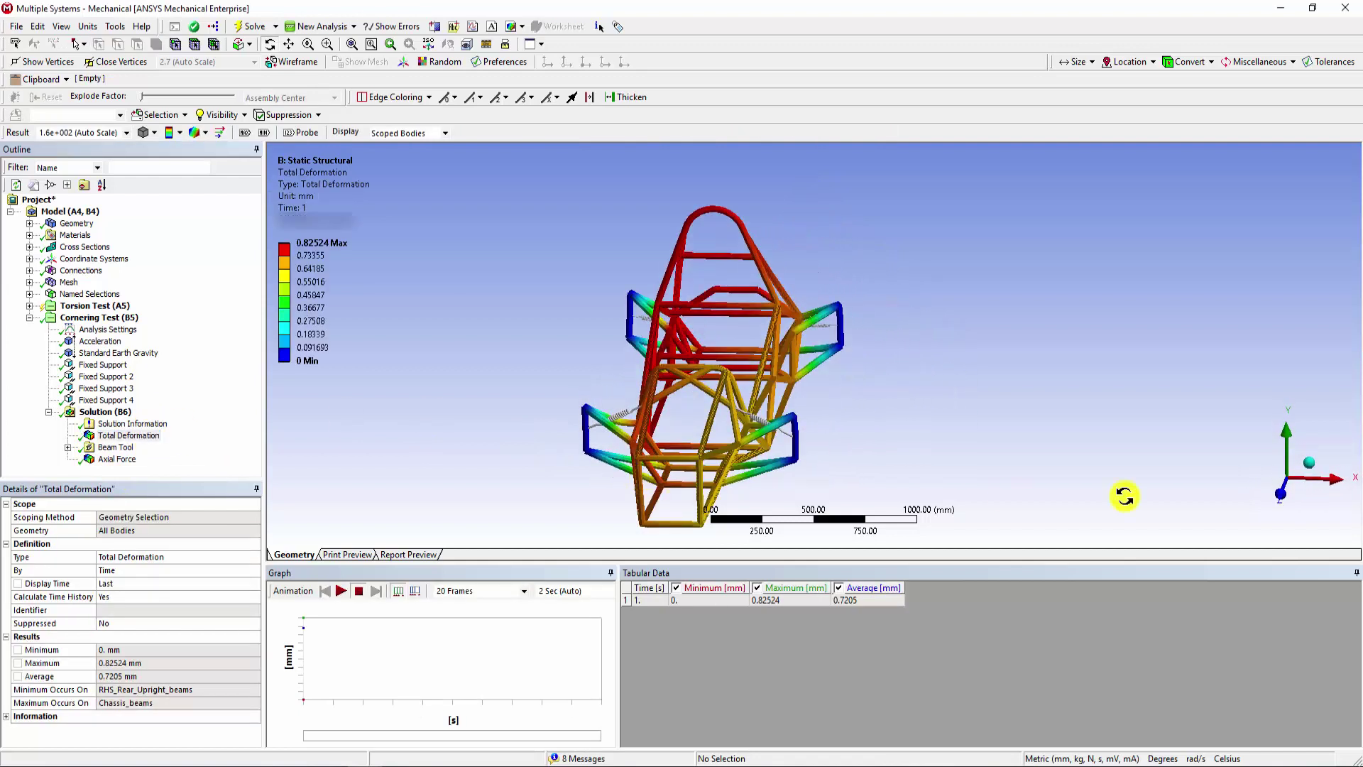
click(1283, 503)
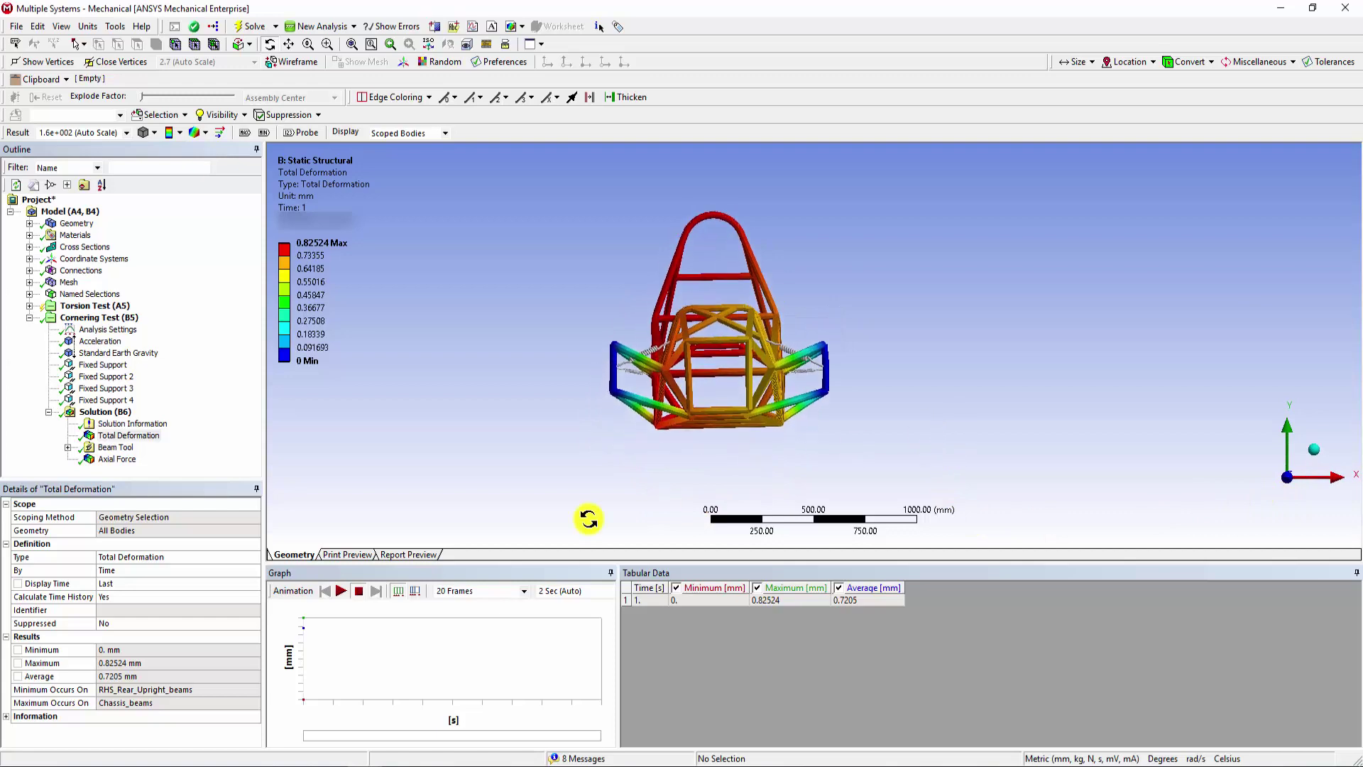
Play the deformation animation, viewing the frame from an oblique angle, then stop it
click(341, 591)
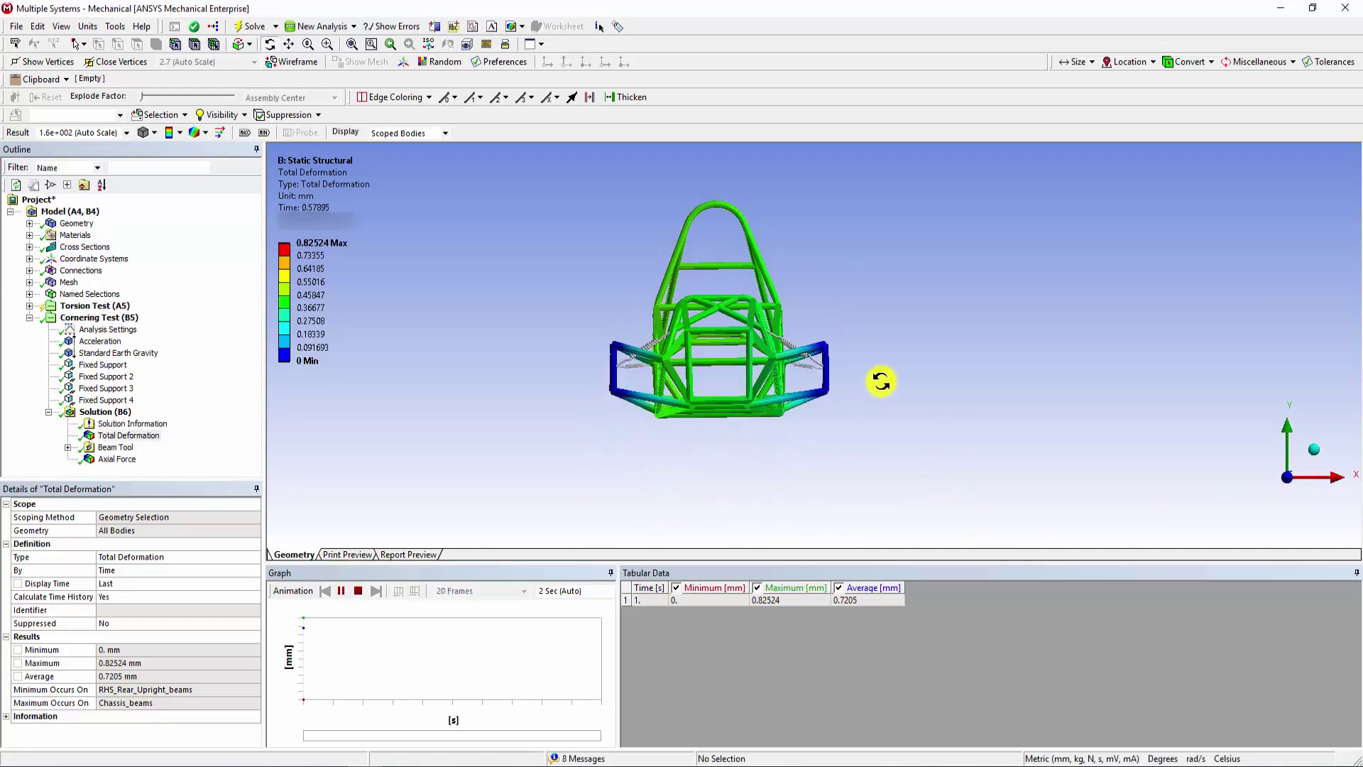
drag(861, 381, 693, 406)
ctrl+middle_drag(693, 406, 745, 369)
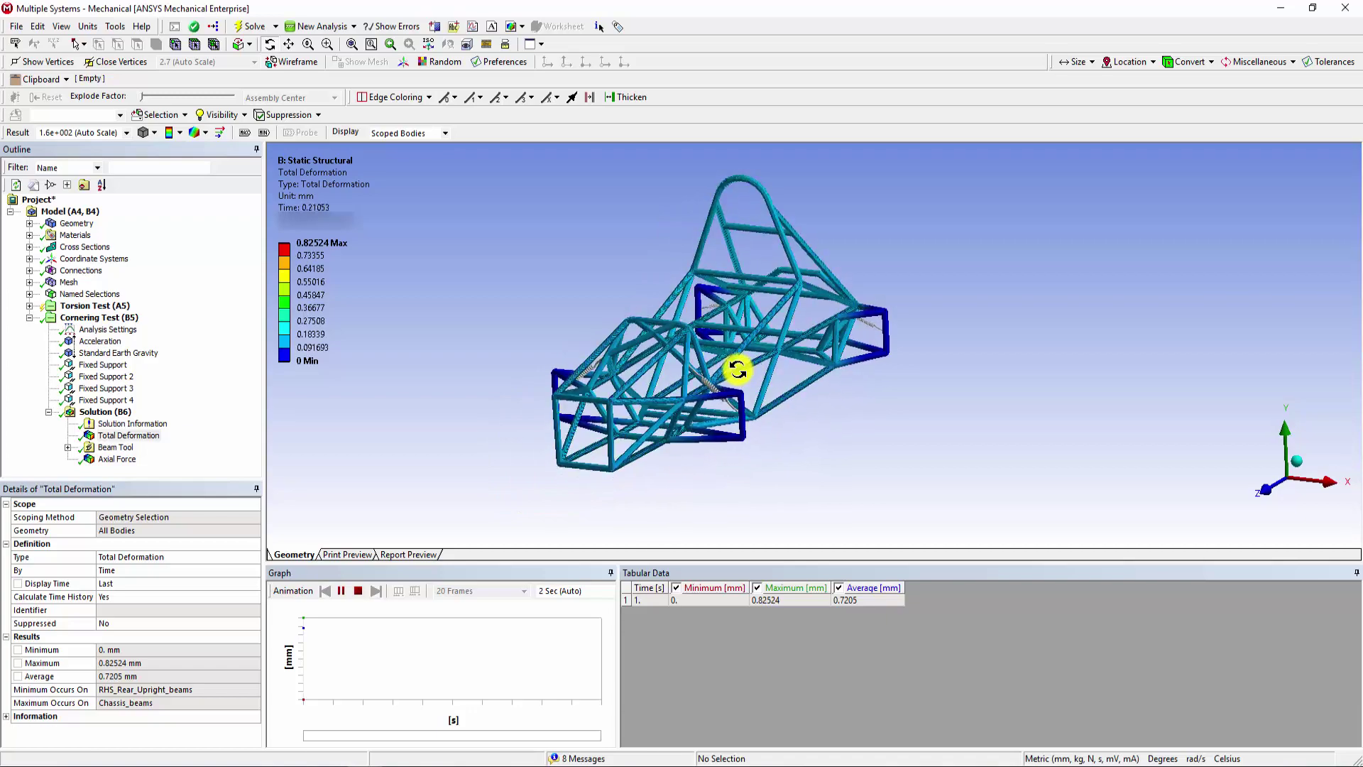
click(347, 592)
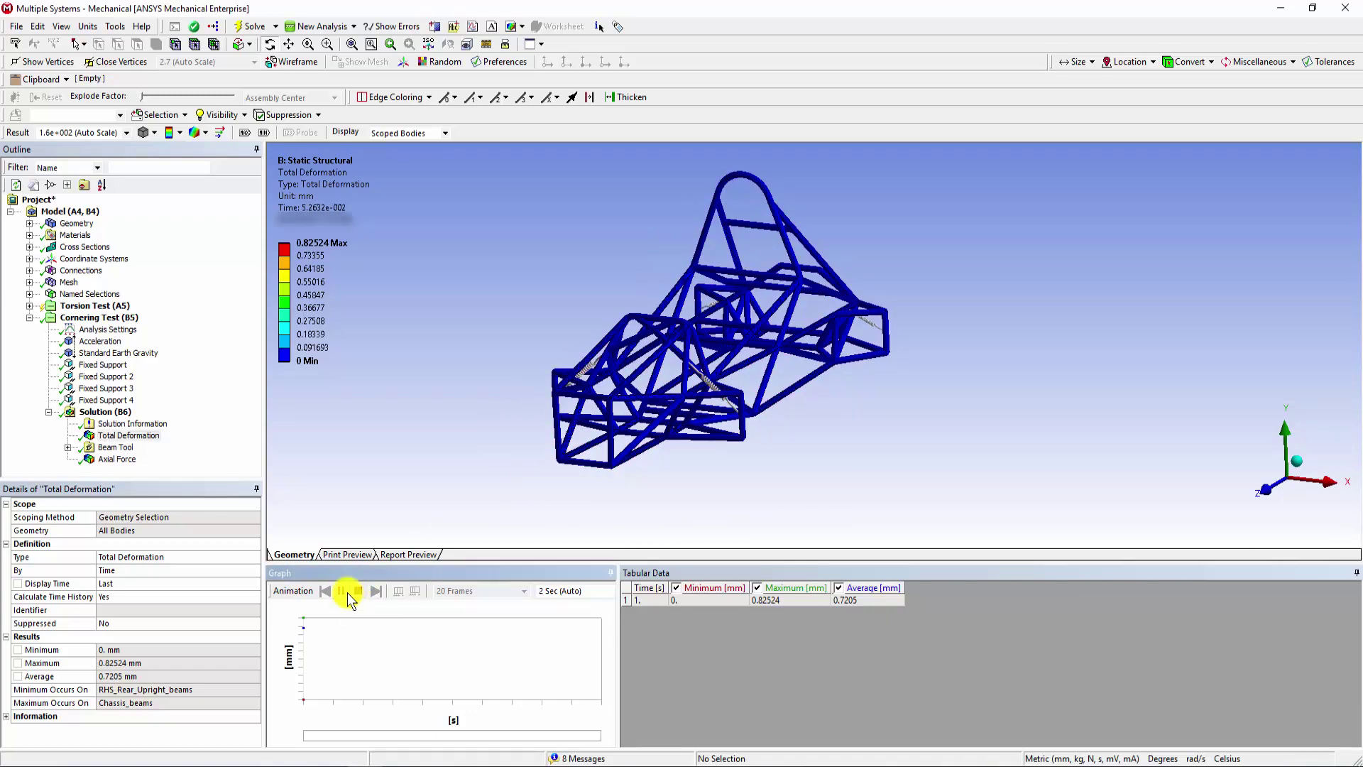